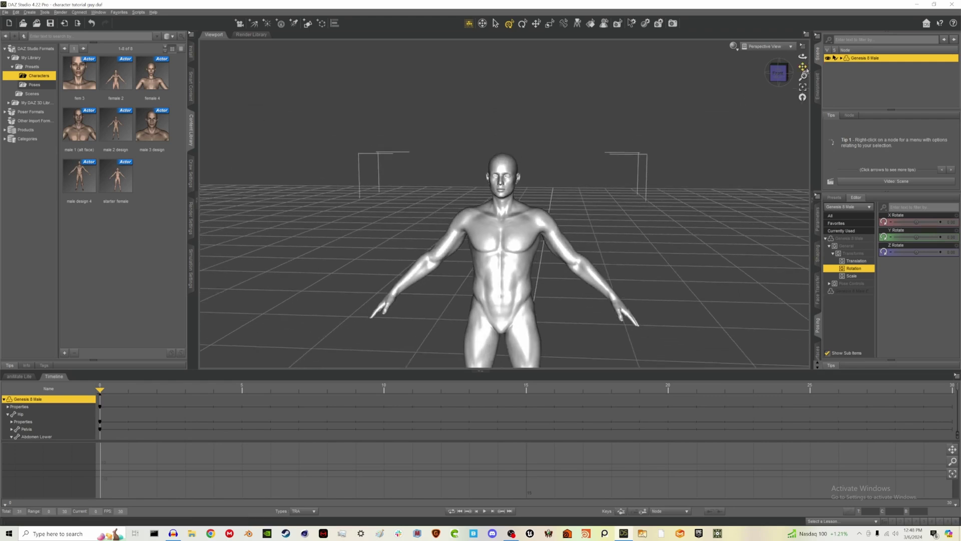
Orbit the camera to face the whole Genesis 8 Male frontally and collapse its Timeline rows.
mouse_move(805, 70)
mouse_down()
mouse_move(802, 57)
mouse_move(789, 57)
mouse_move(805, 60)
mouse_up()
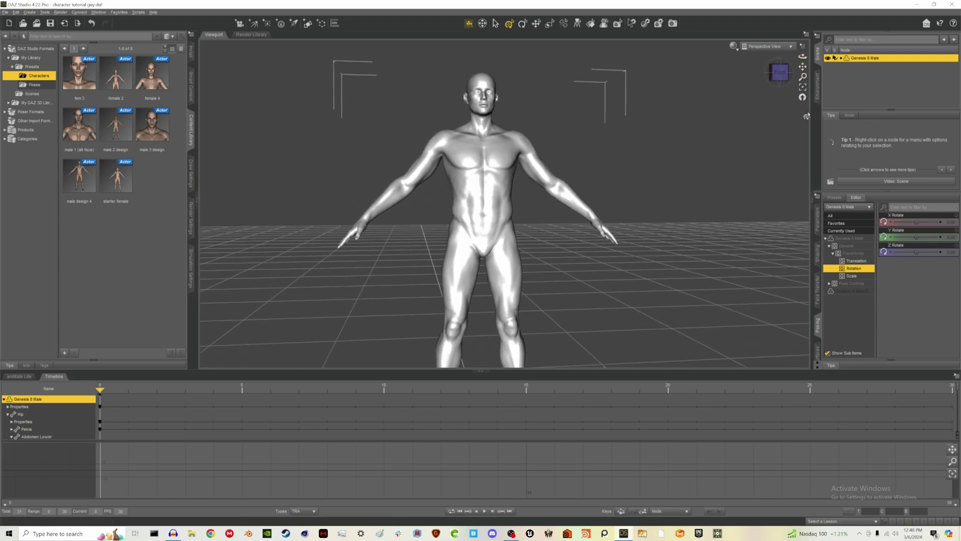
scroll(574, 235, up, 2)
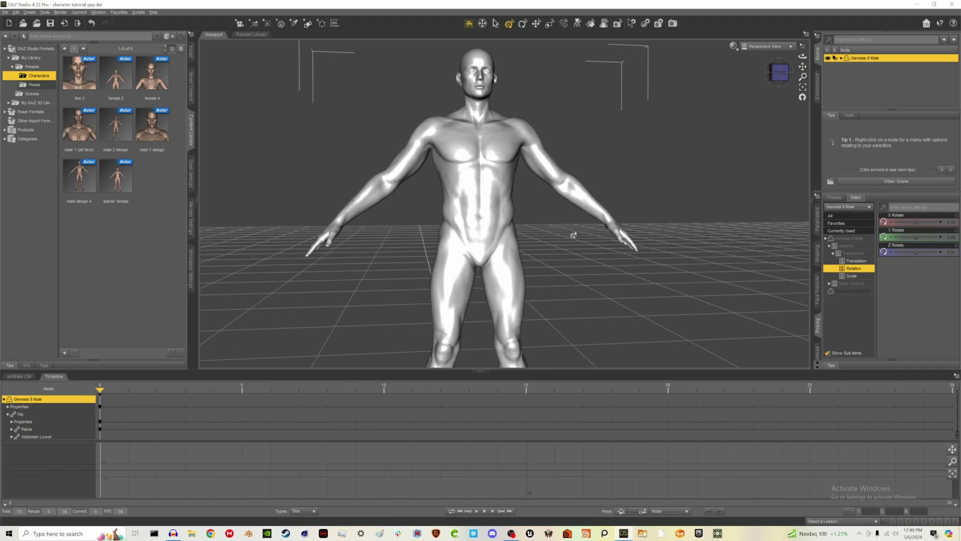
scroll(573, 234, down, 4)
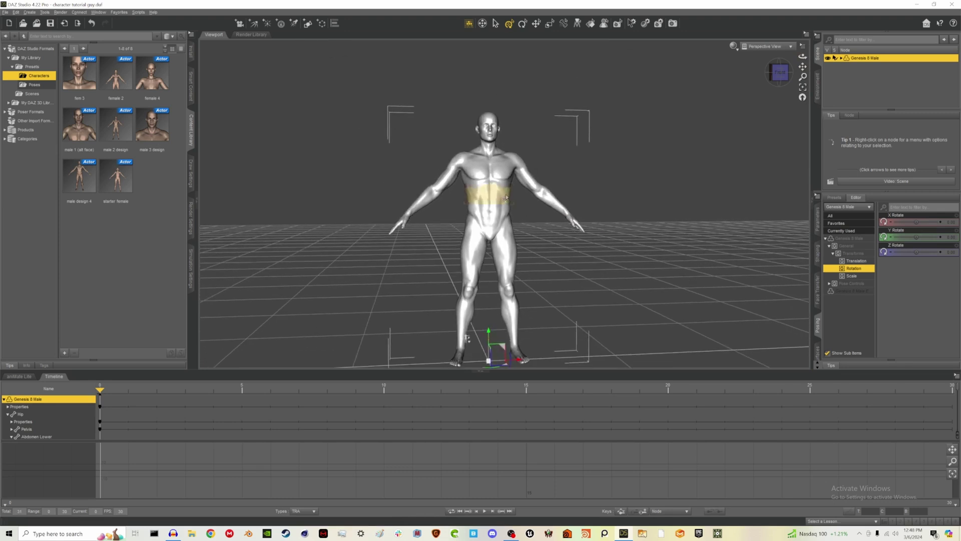
drag(803, 55, 695, 251)
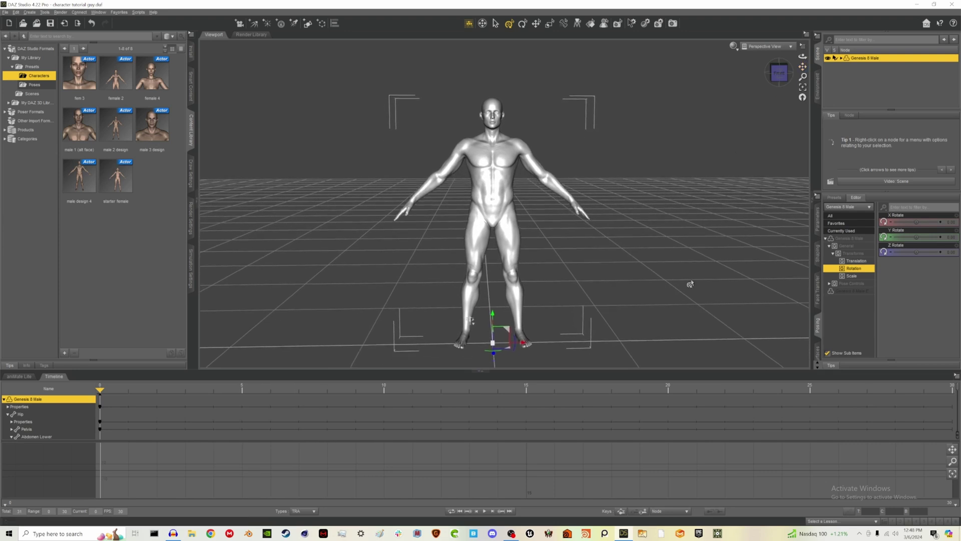
click(4, 399)
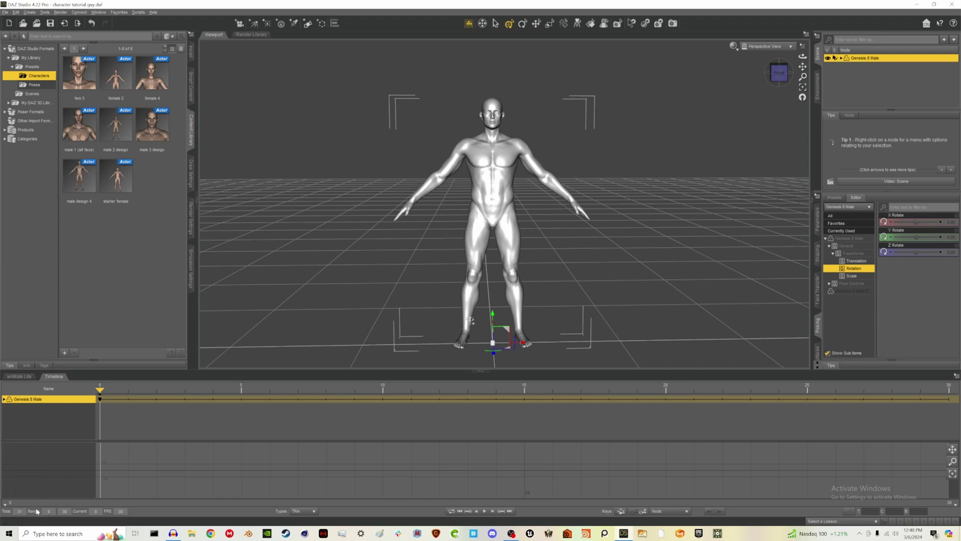
Commit a Timeline total of 301 frames and collapse the library's Presets folder.
key(Return)
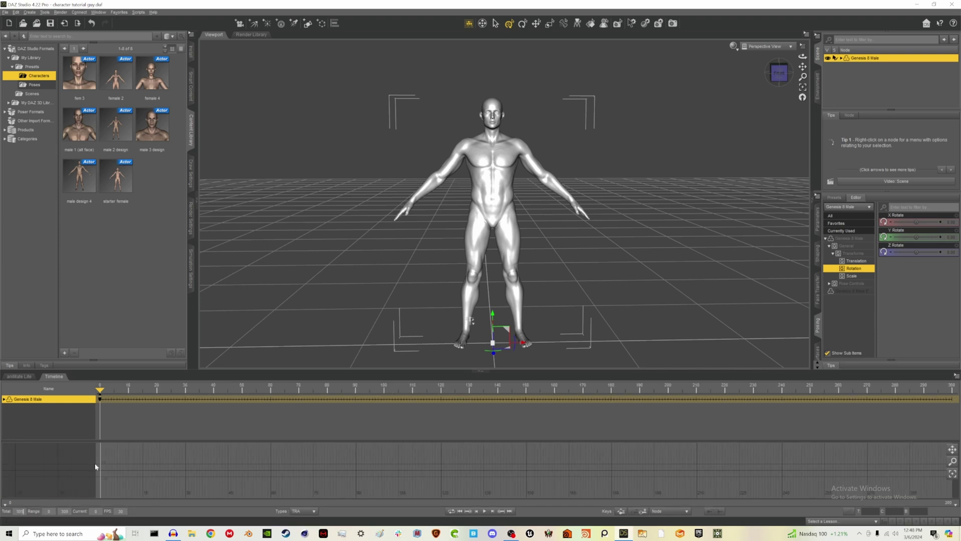
click(71, 425)
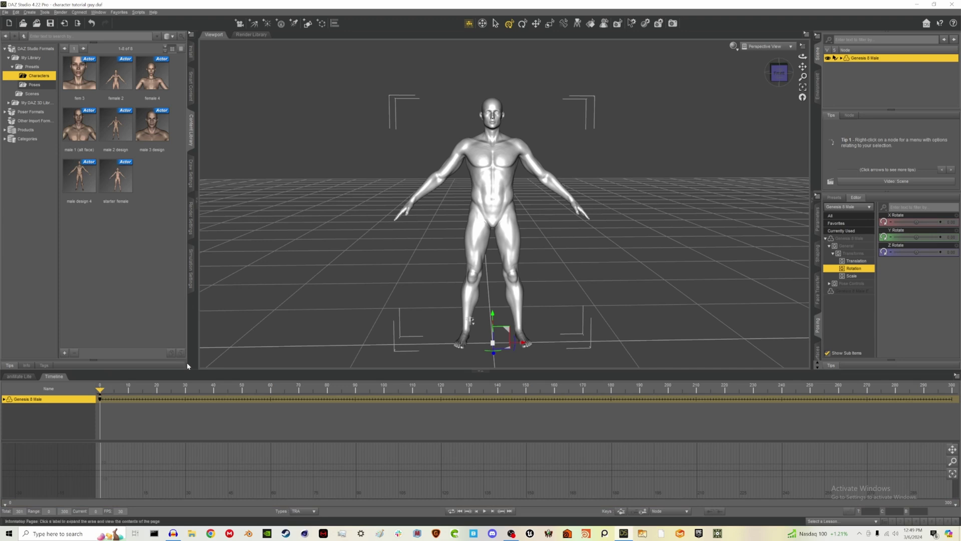
click(12, 67)
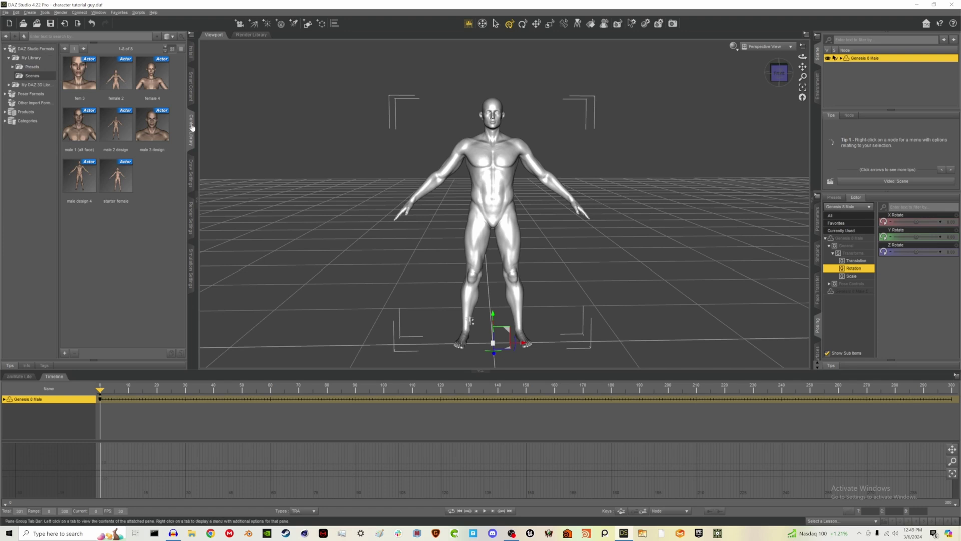
In Smart Content, filter products to Poses and browse Genesis 8 Starter Essentials' Animations.
click(190, 88)
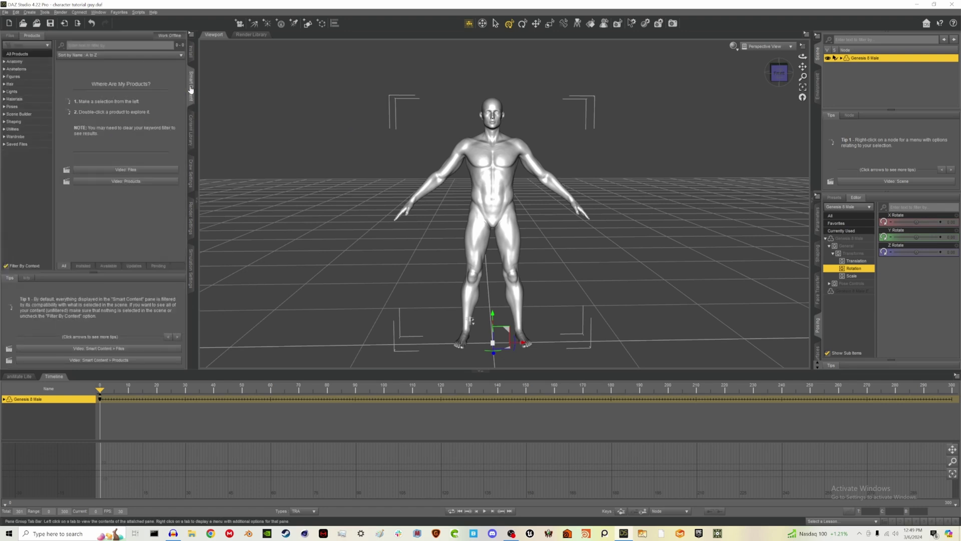
click(12, 107)
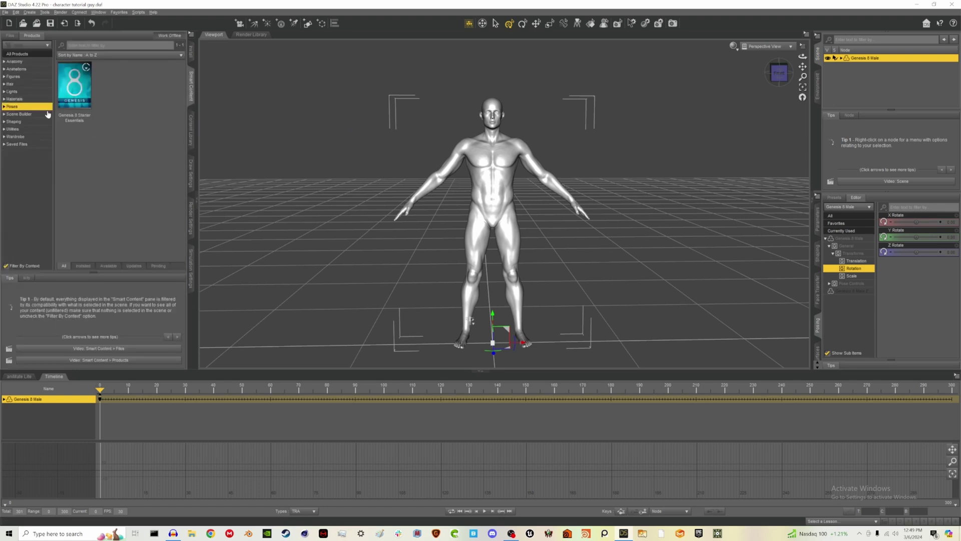
click(83, 101)
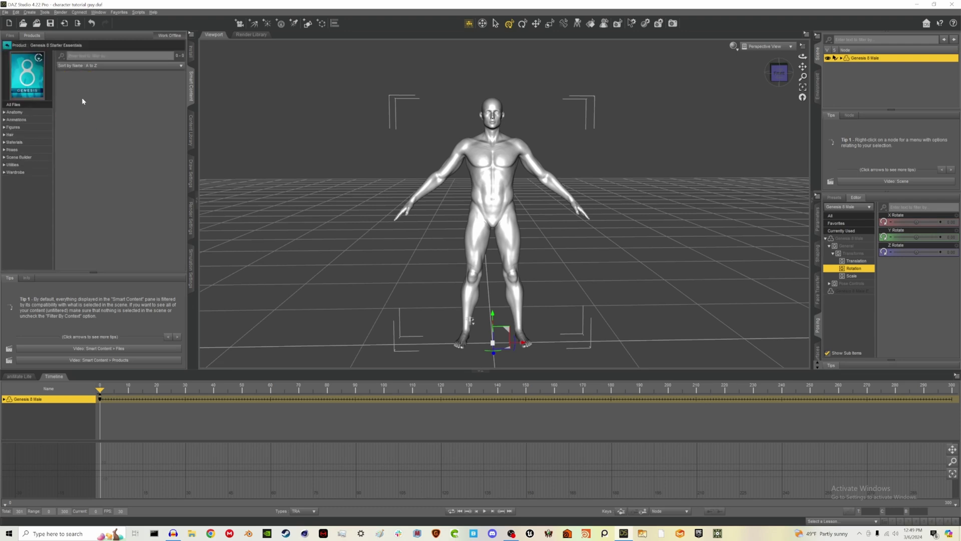
click(27, 121)
click(12, 150)
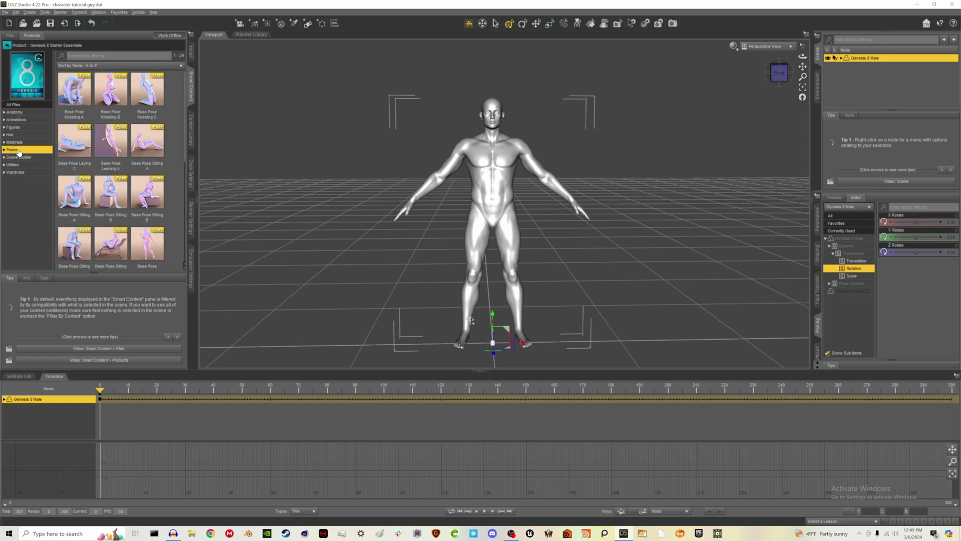
click(22, 120)
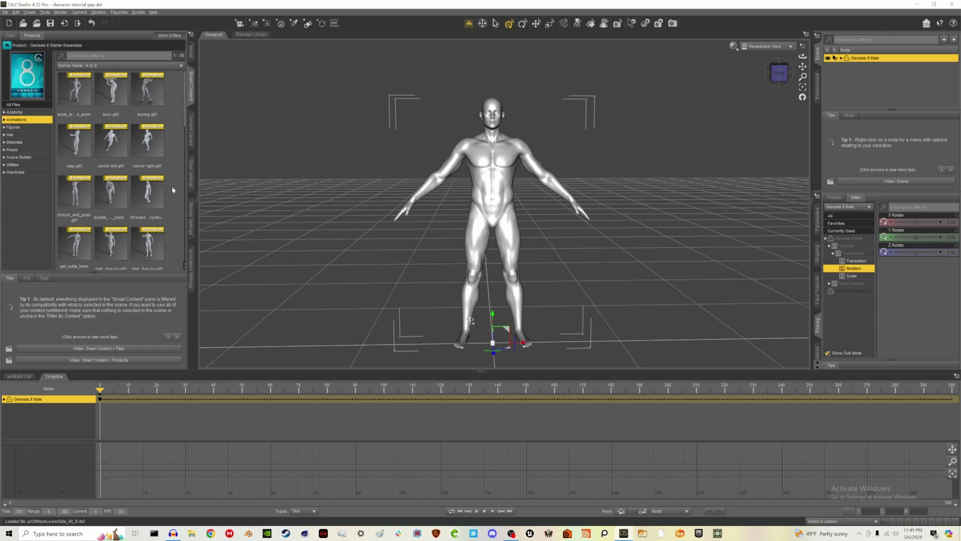
Load the ankle_touch_and_point animation onto the figure, then switch to the product's Poses category.
double_click(74, 91)
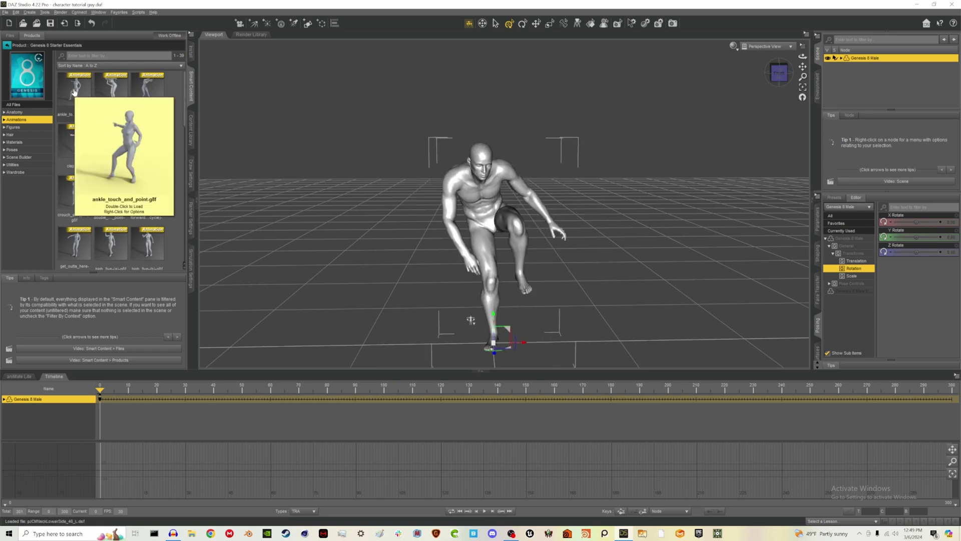
mouse_move(107, 95)
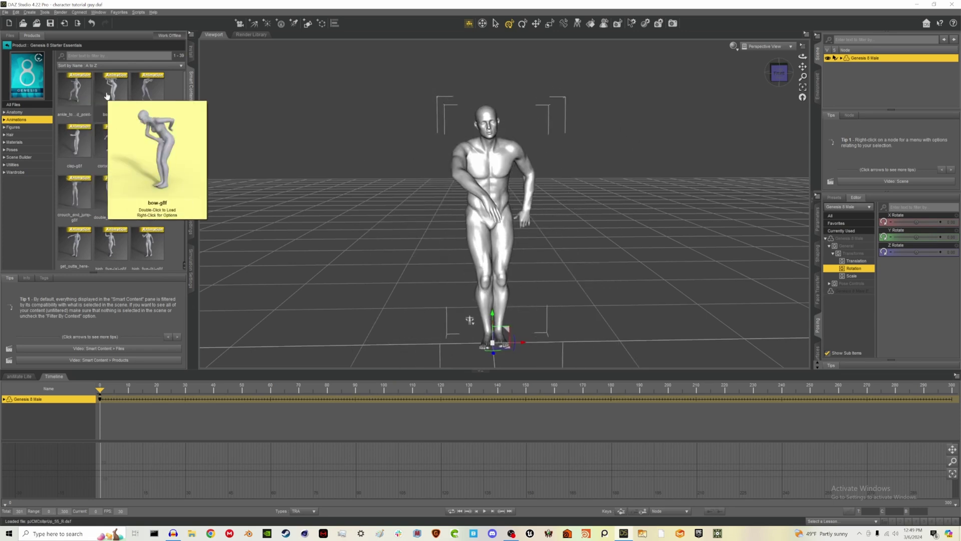
mouse_move(163, 91)
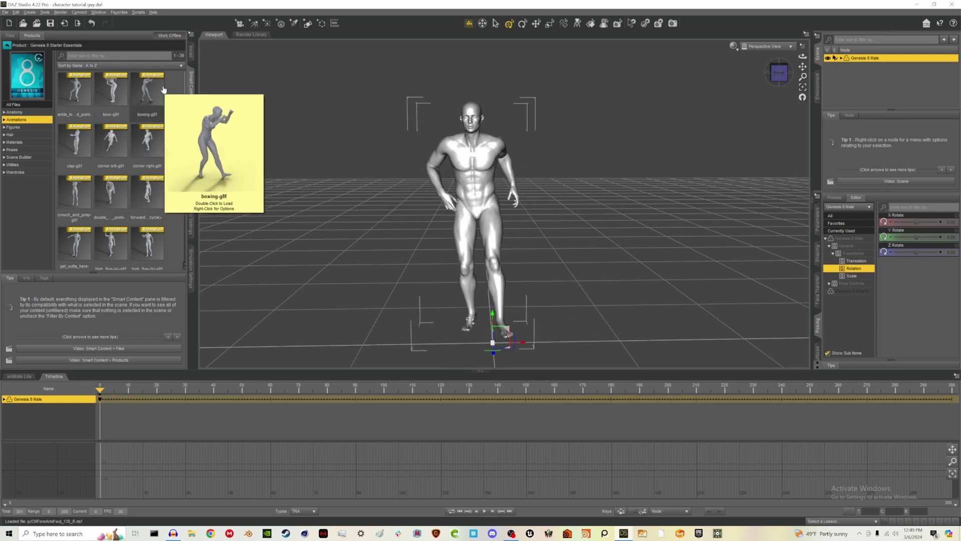
scroll(179, 95, down, 5)
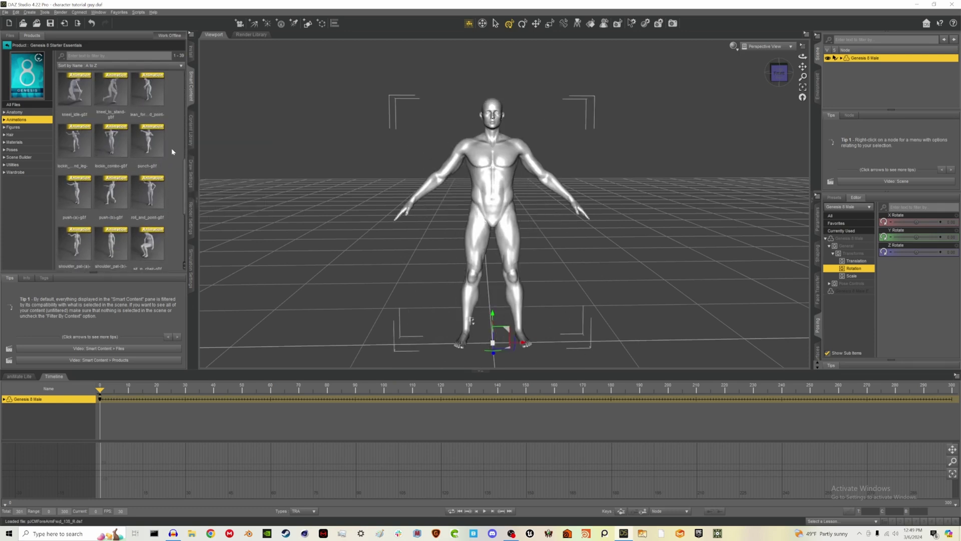
mouse_move(148, 147)
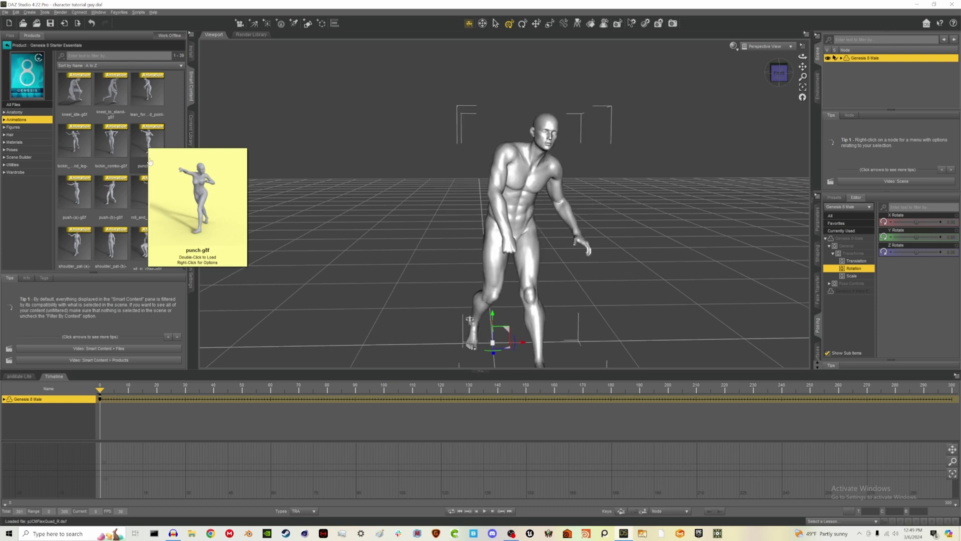
mouse_move(141, 206)
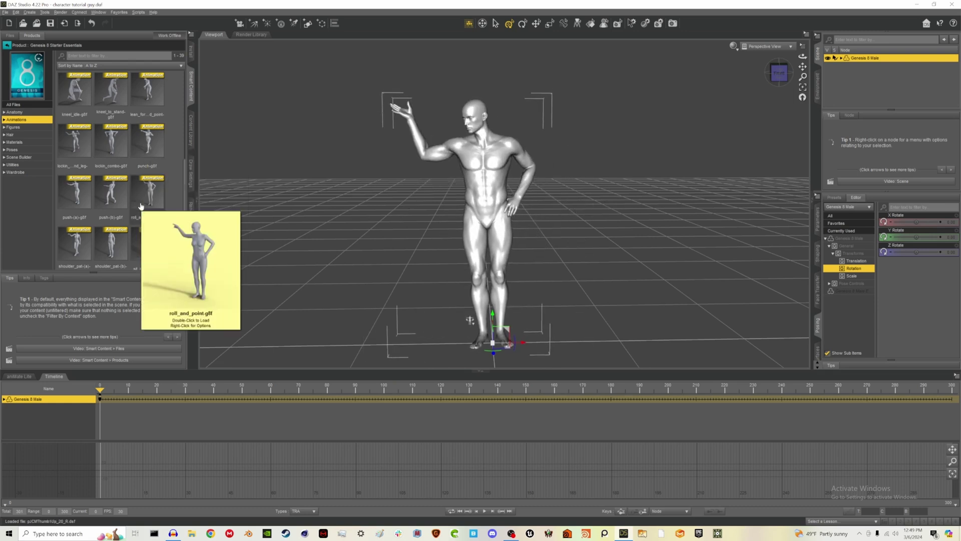
mouse_move(112, 242)
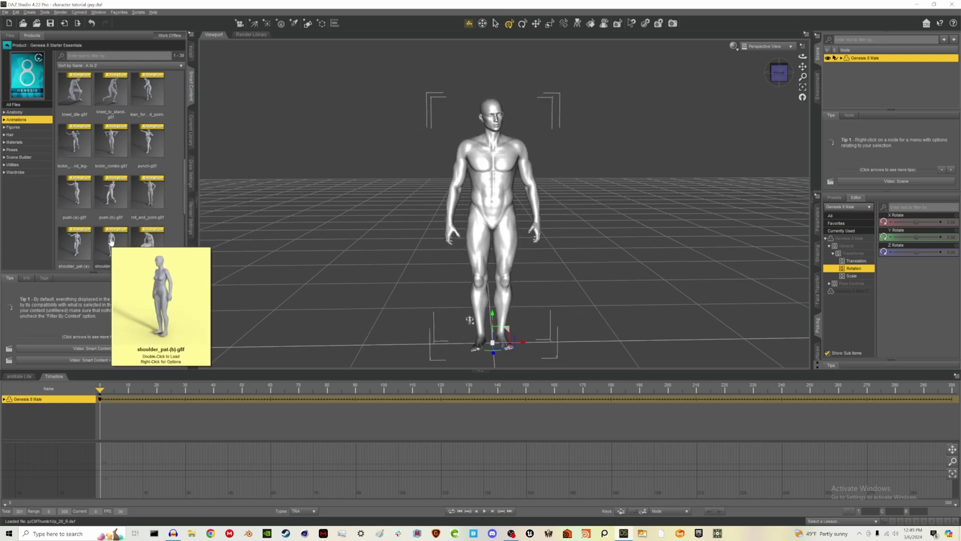
mouse_move(84, 247)
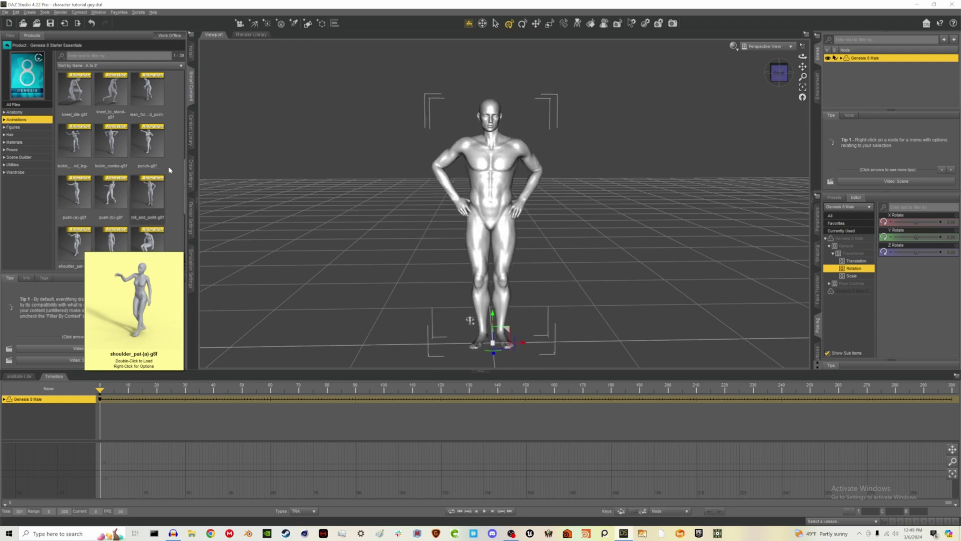
click(20, 150)
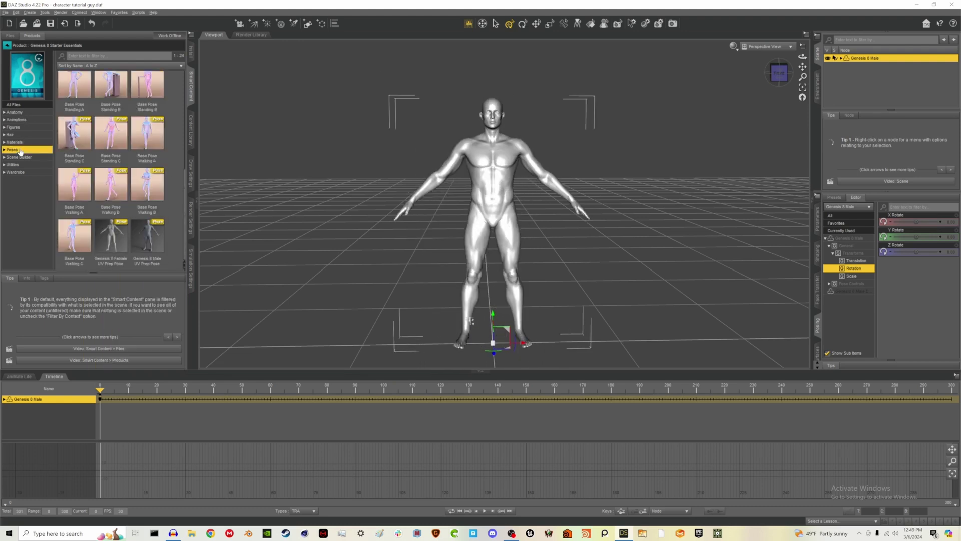
Scroll the pose grid to the Sitting poses and move the playhead to frame 30.
scroll(177, 170, down, 3)
scroll(177, 169, up, 3)
scroll(179, 175, up, 3)
scroll(179, 174, up, 1)
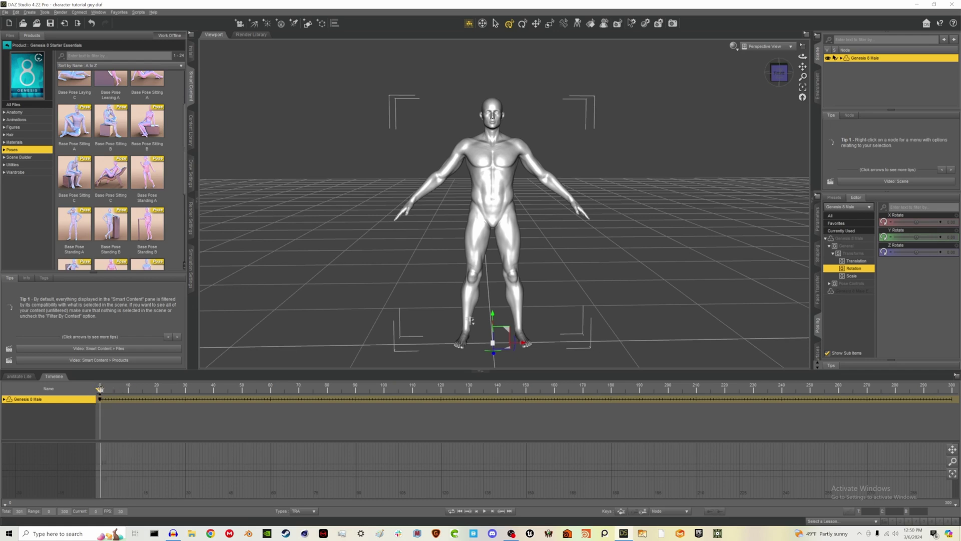
drag(99, 390, 181, 387)
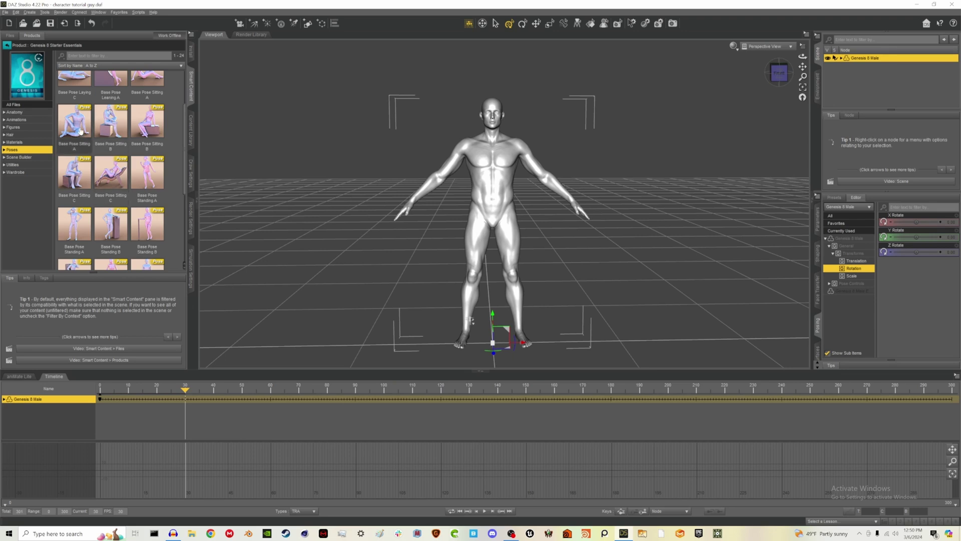
Apply Base Pose Sitting A at frame 30 and scrub to review the sit-down.
double_click(82, 130)
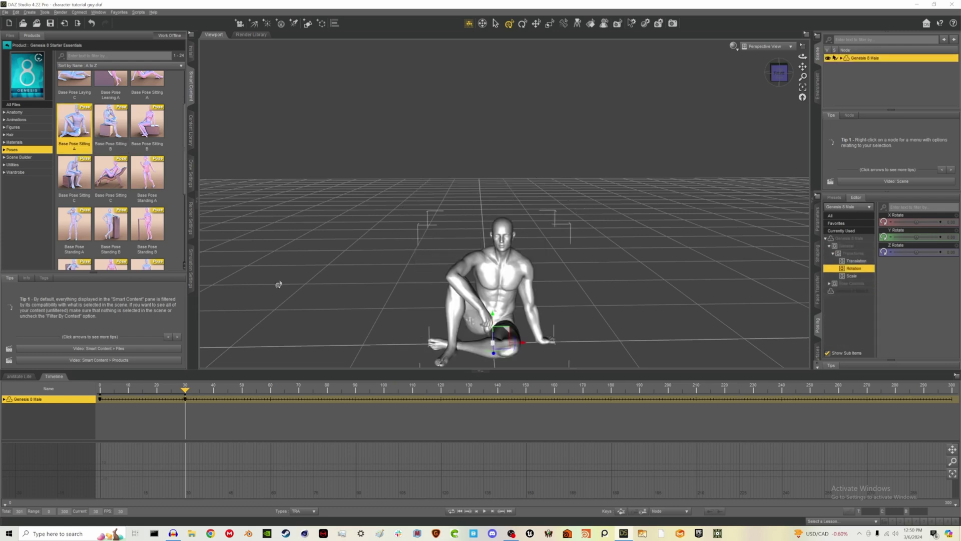
mouse_move(185, 387)
mouse_down()
mouse_move(98, 389)
mouse_move(143, 389)
mouse_move(101, 398)
mouse_move(181, 402)
mouse_up()
click(185, 388)
click(148, 388)
Apply Base Pose Sitting A again at frame 300.
drag(185, 389, 951, 389)
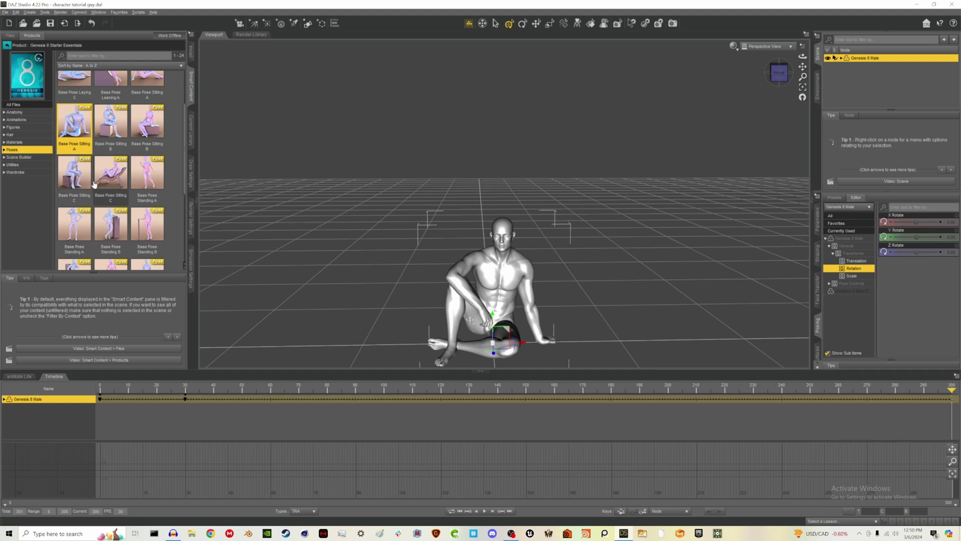
drag(74, 125, 418, 238)
mouse_move(951, 389)
mouse_down()
mouse_move(191, 390)
mouse_move(523, 399)
mouse_move(917, 436)
mouse_move(949, 404)
mouse_up()
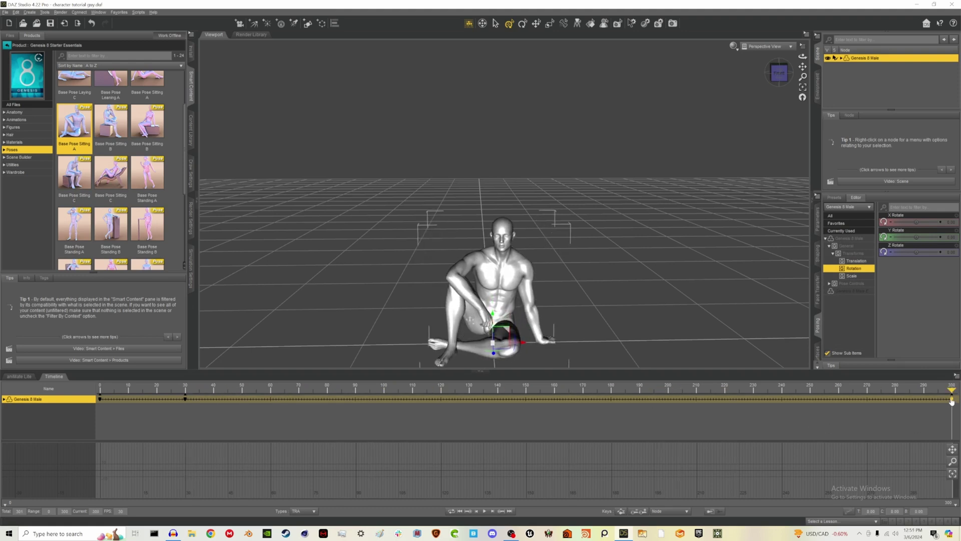
Delete the figure's key at frame 300 and scrub through the animation.
right_click(951, 400)
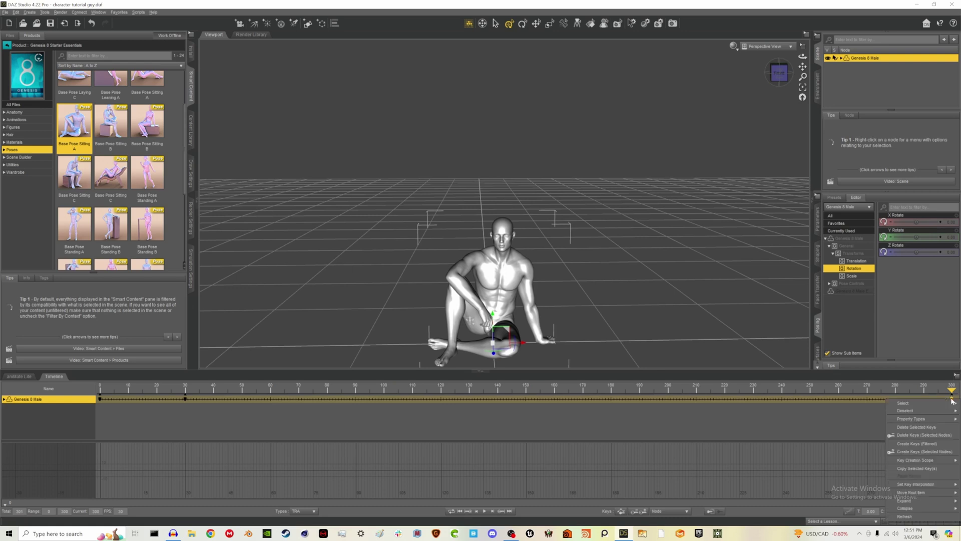
mouse_move(931, 414)
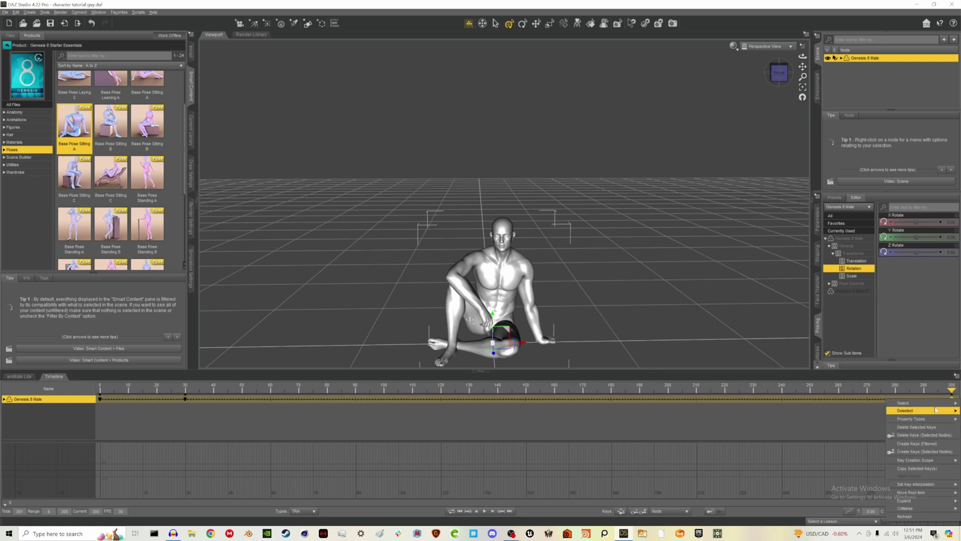
click(910, 427)
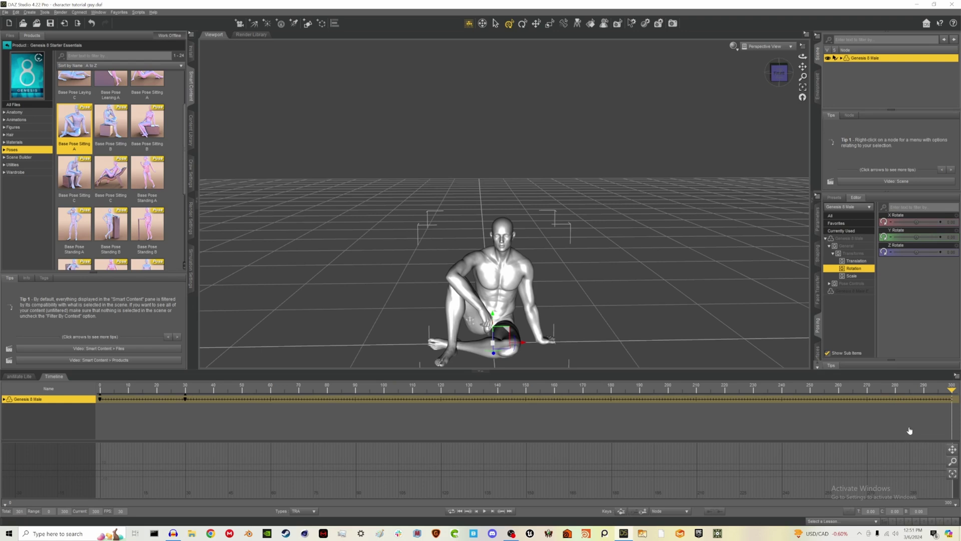
drag(191, 389, 958, 406)
Set the frame-30 key's interpolation to Linear and preview, ending at frame 101.
right_click(951, 403)
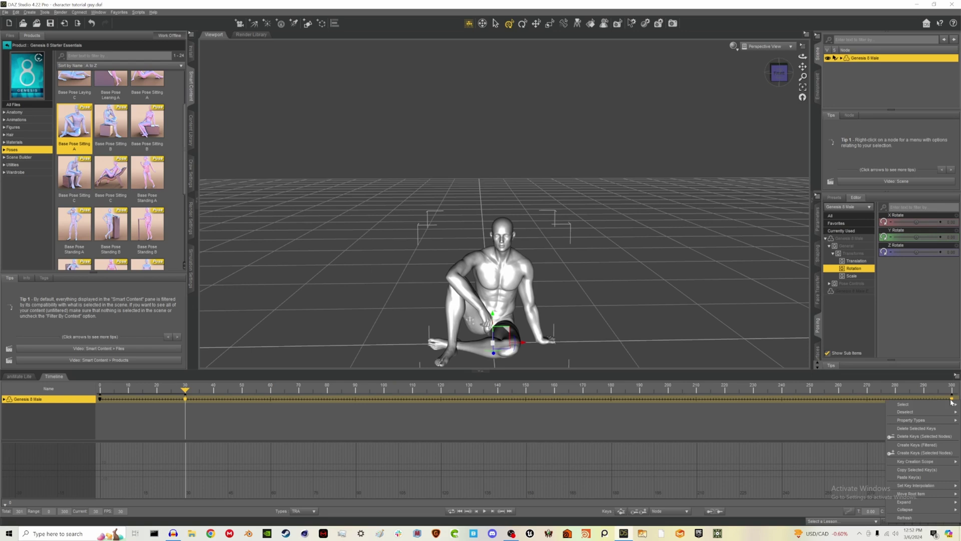
mouse_move(920, 485)
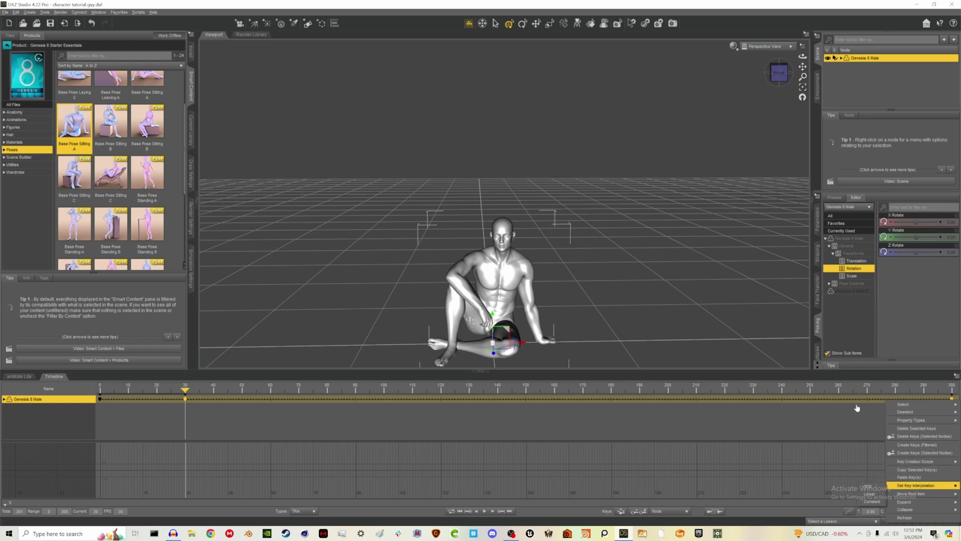
right_click(183, 401)
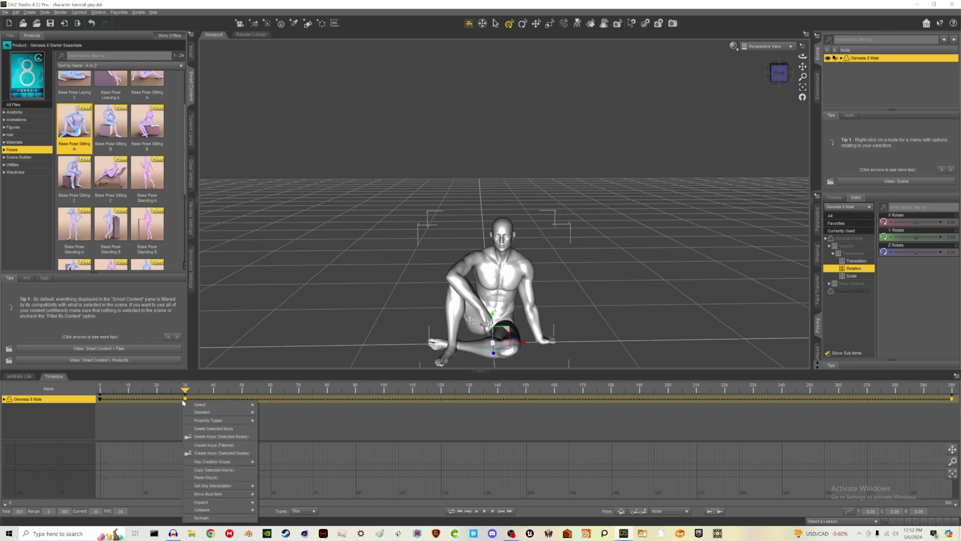
mouse_move(237, 488)
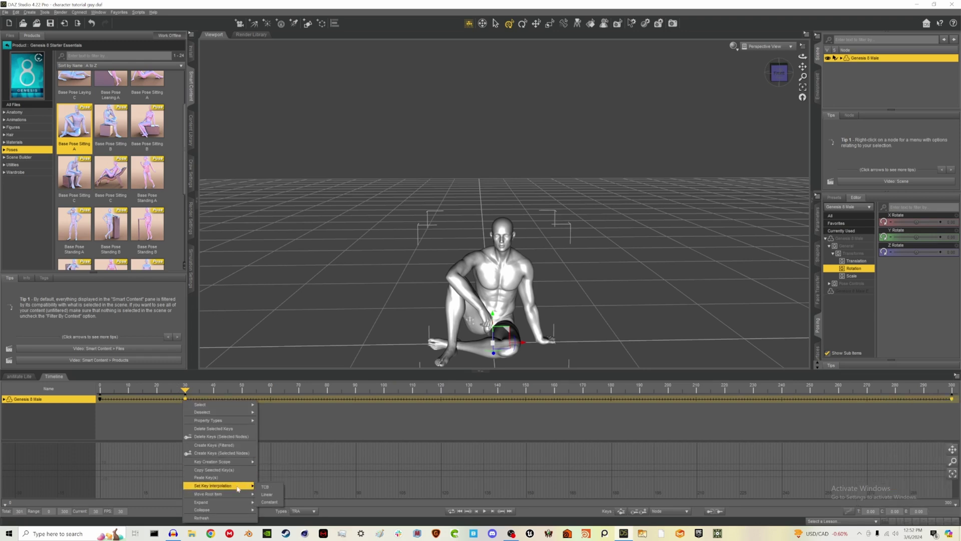
click(268, 494)
drag(184, 391, 949, 391)
drag(749, 433, 245, 431)
drag(247, 389, 384, 394)
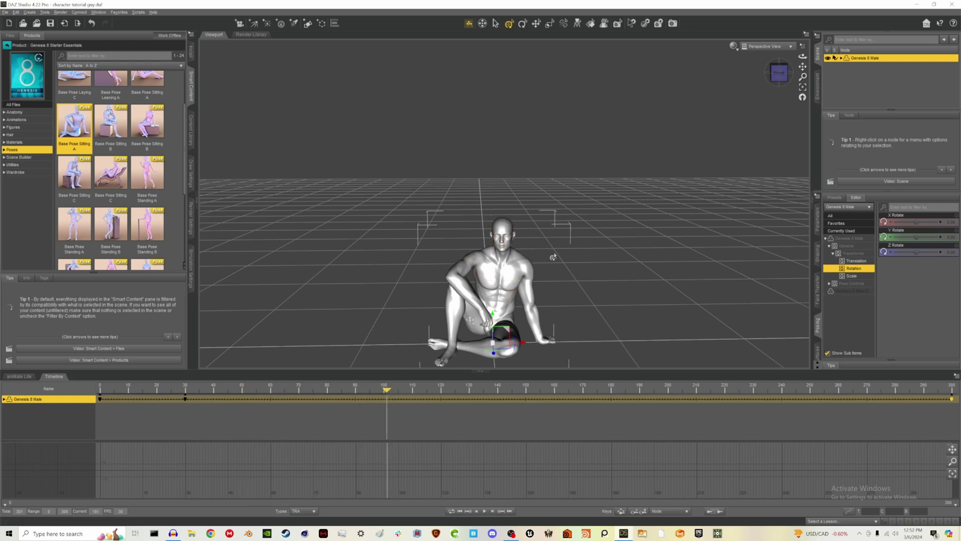
Orbit around the seated figure and play the animation from frame 31, stopping at frame 91.
drag(802, 56, 803, 56)
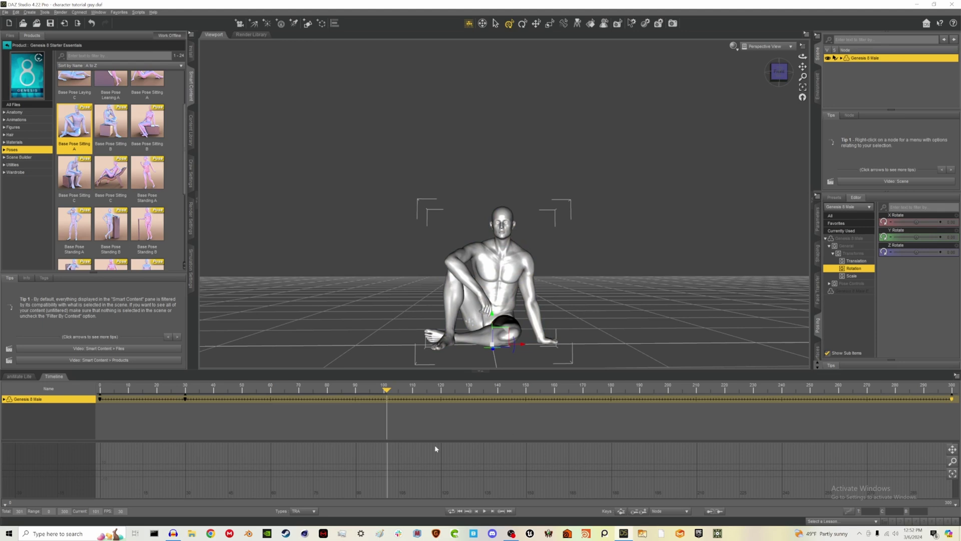
drag(384, 388, 187, 390)
key(space)
drag(912, 447, 370, 432)
Zoom the viewport onto the figure's head and select it.
scroll(503, 272, up, 10)
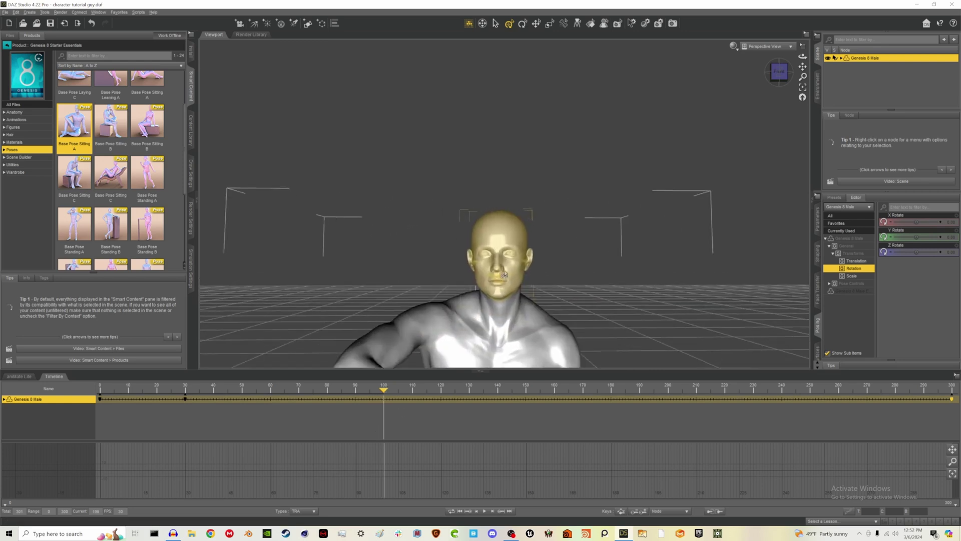
scroll(578, 174, up, 5)
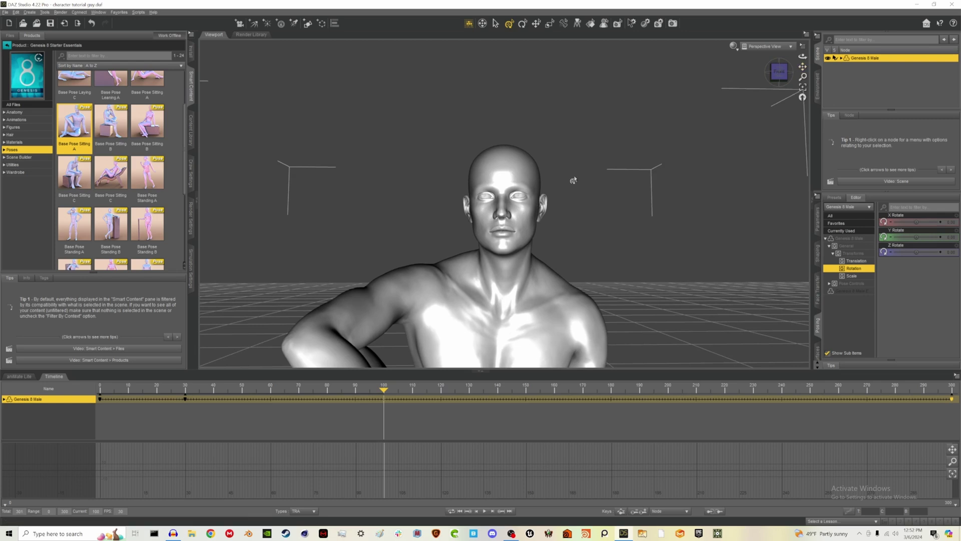
click(509, 181)
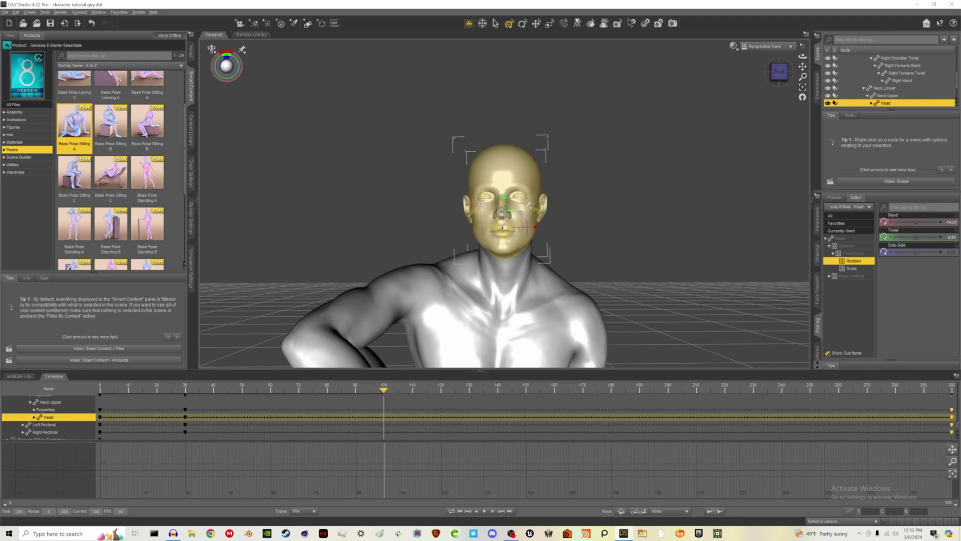
Key a head tilt at frame 100, tilt Neck Upper sideways, and key a head turn at frame 180.
drag(507, 214, 526, 222)
click(492, 264)
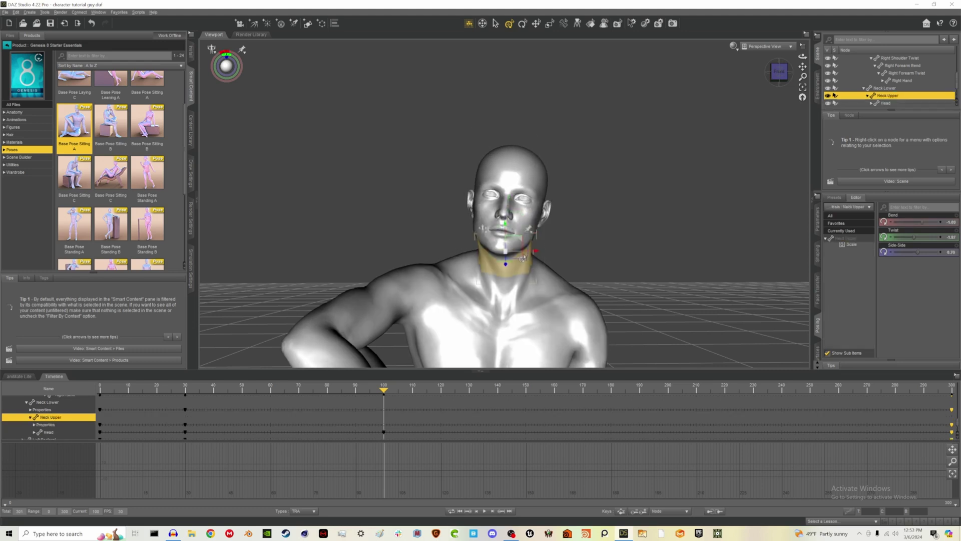
drag(522, 271, 531, 238)
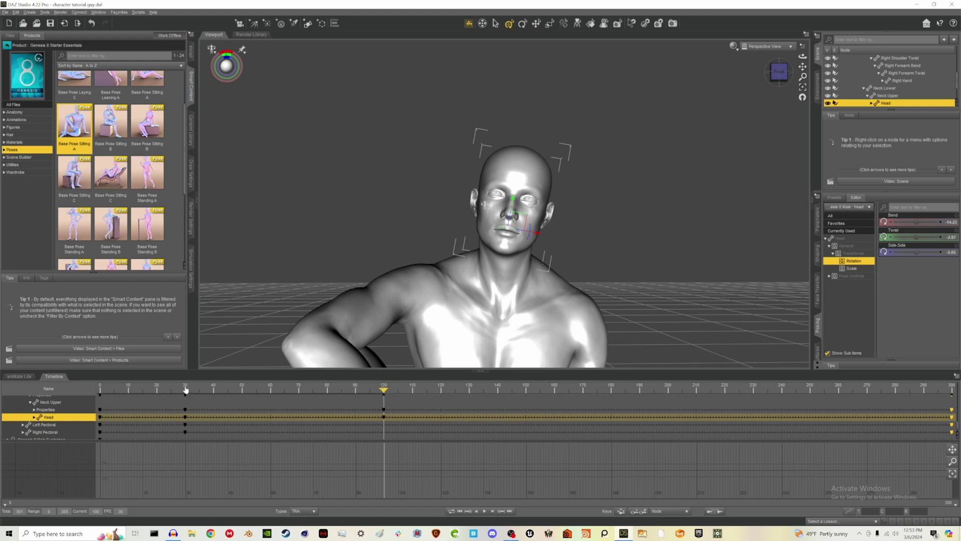
drag(383, 390, 604, 416)
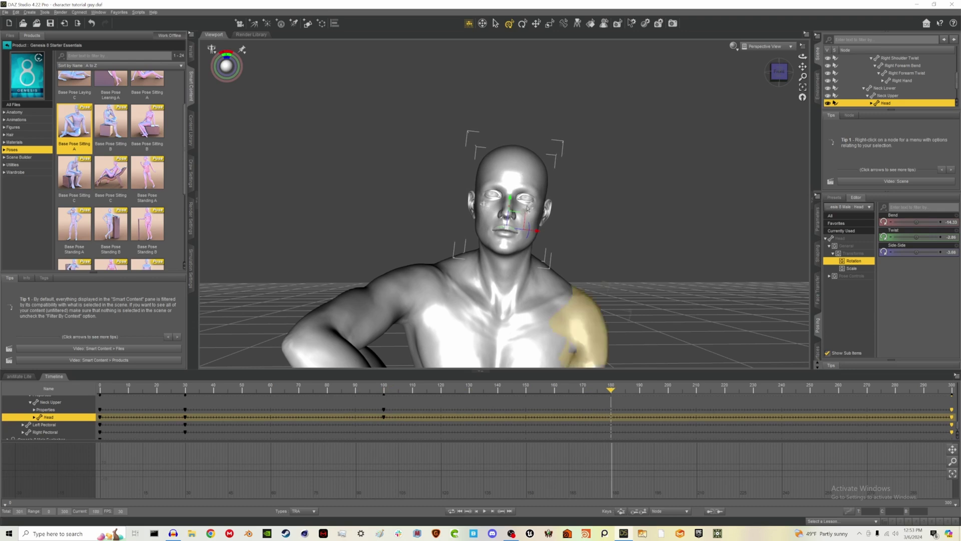
mouse_move(531, 242)
mouse_down()
mouse_move(530, 231)
mouse_move(527, 253)
mouse_up()
Key a sideways Neck Upper tilt at frame 240.
click(520, 261)
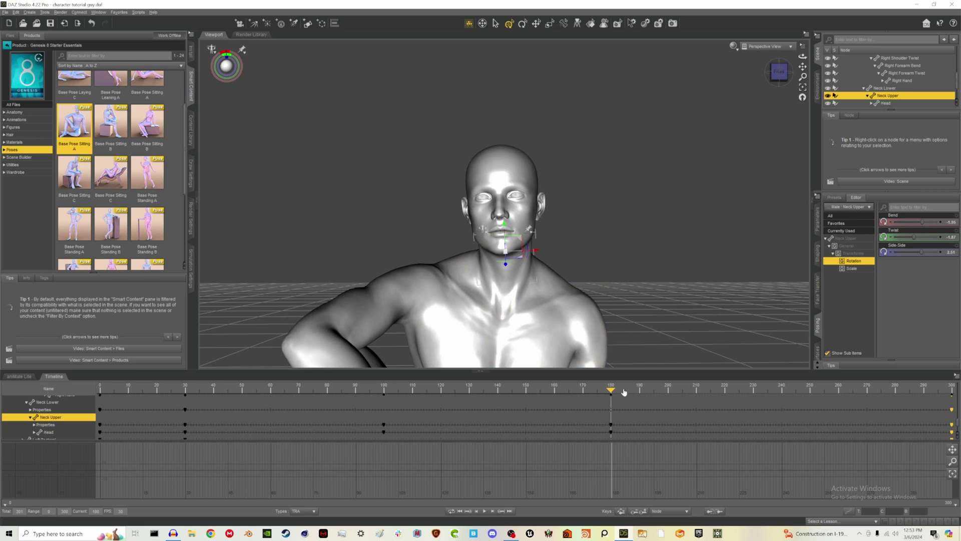
drag(645, 389, 957, 444)
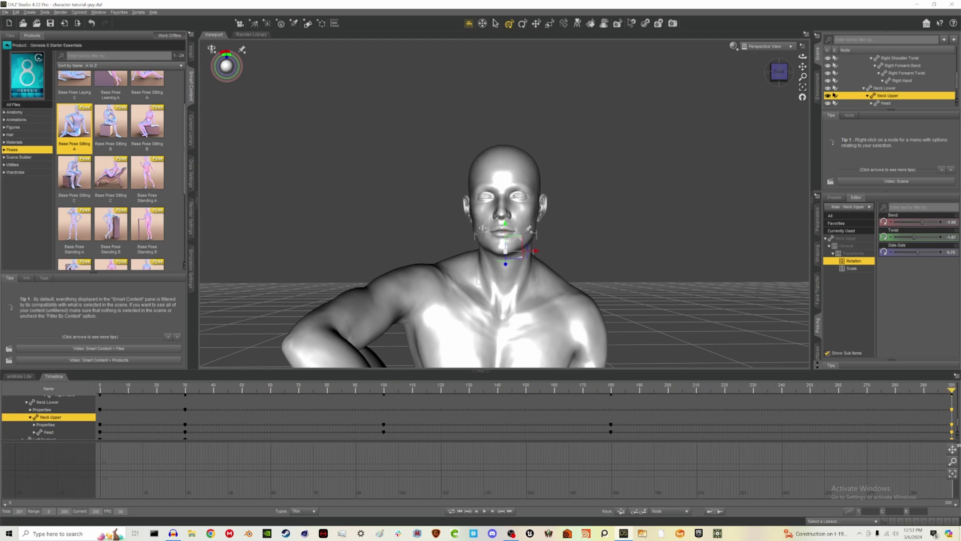
drag(860, 446, 778, 426)
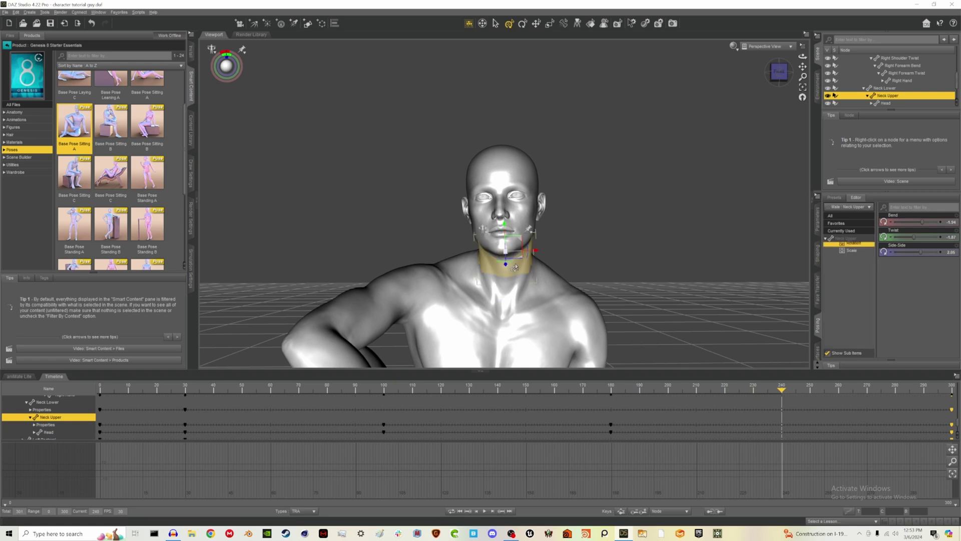
drag(512, 267, 527, 228)
click(524, 228)
click(520, 266)
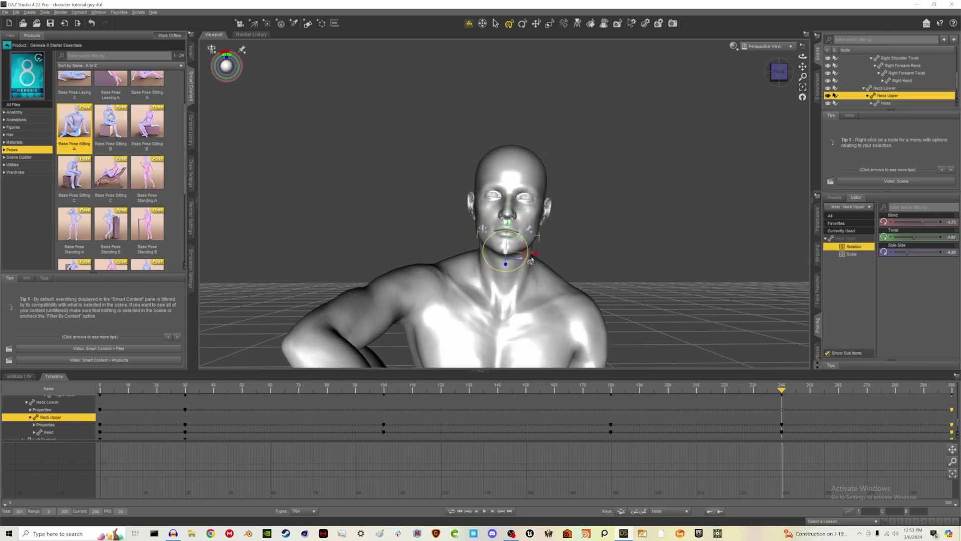
Marquee-select the neck and head keys at frames 100, 180 and 240.
drag(782, 389, 714, 390)
click(469, 390)
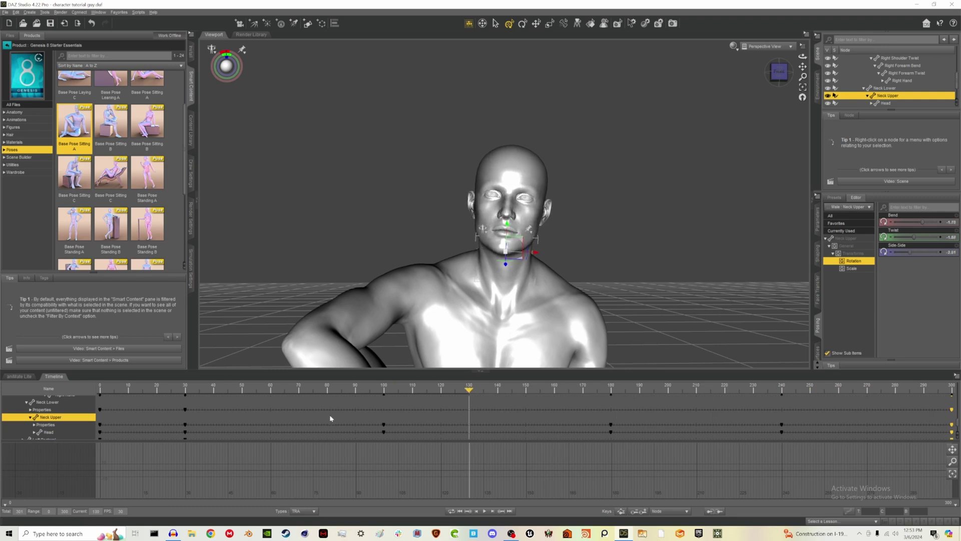
drag(251, 407, 774, 459)
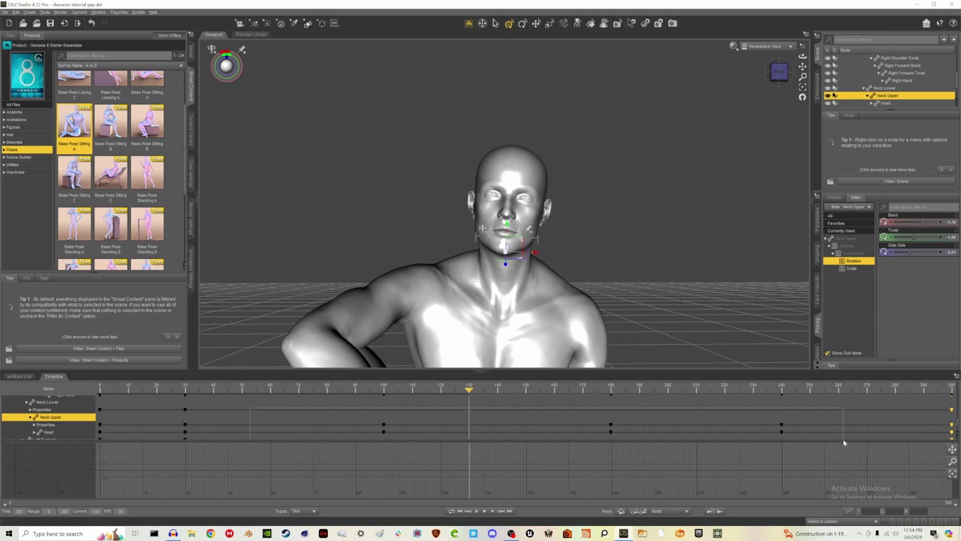
drag(843, 440, 843, 439)
Apply a new key interpolation to the selected Head and Neck Upper keys and preview the motion.
right_click(384, 431)
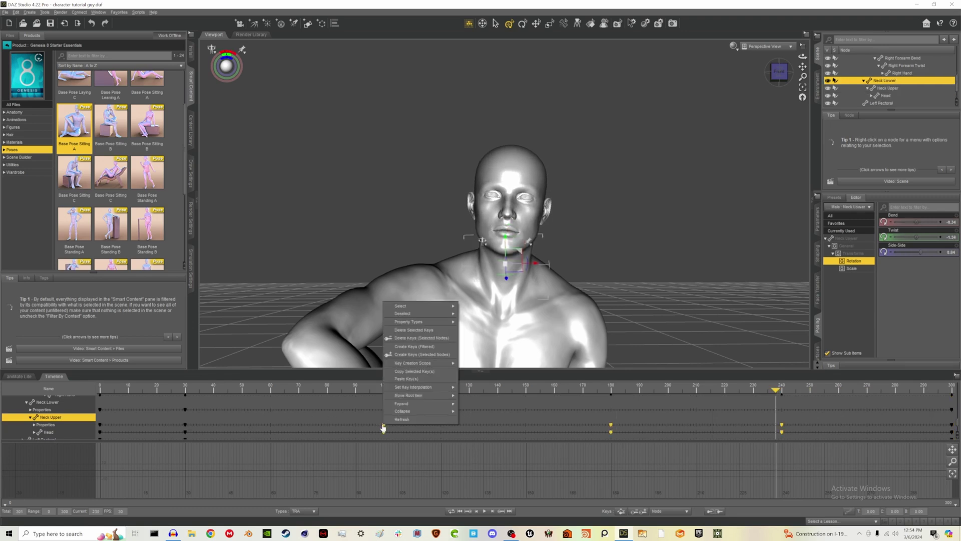
mouse_move(435, 389)
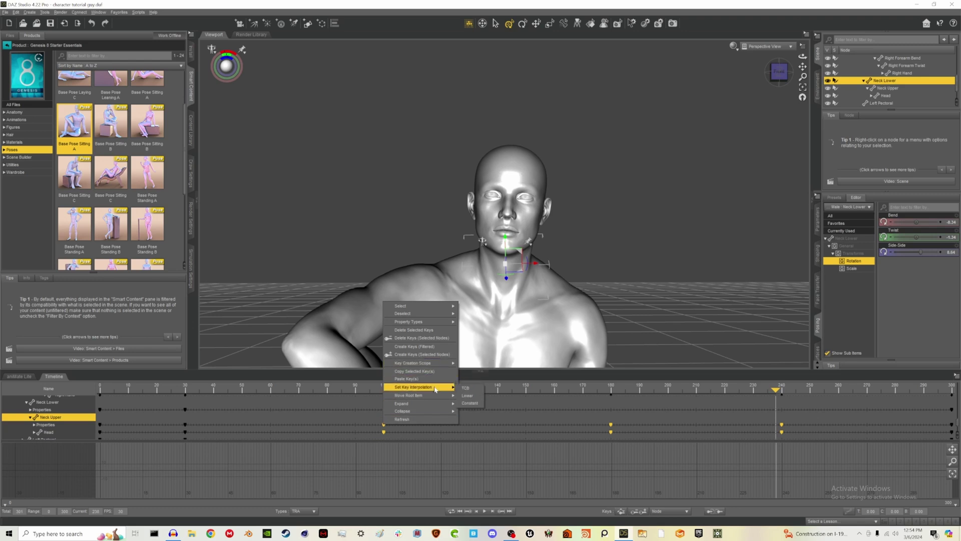
click(475, 391)
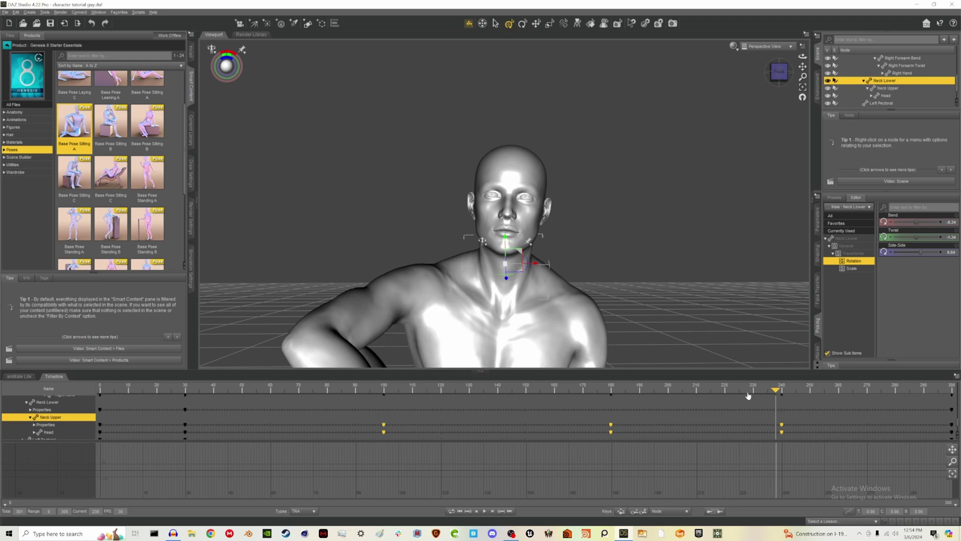
drag(556, 398, 777, 452)
drag(803, 67, 803, 78)
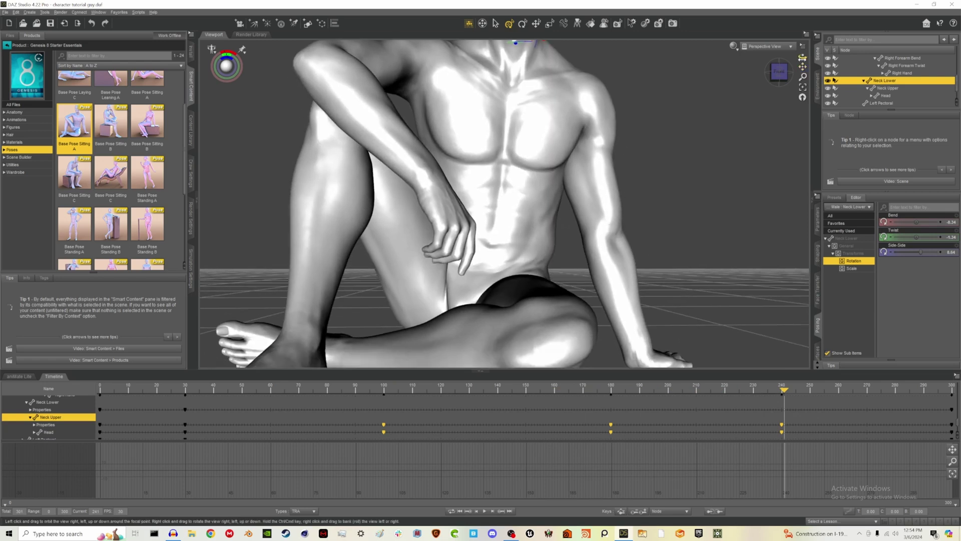
Select the right hand and bend it downward at the wrist at frame 80.
drag(711, 195, 704, 230)
click(704, 230)
drag(786, 393, 185, 391)
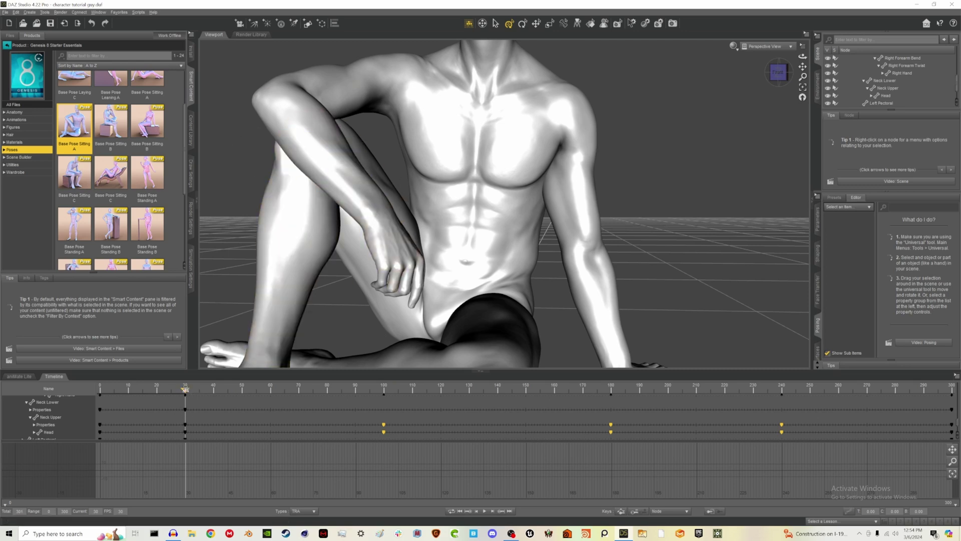
drag(185, 390, 326, 405)
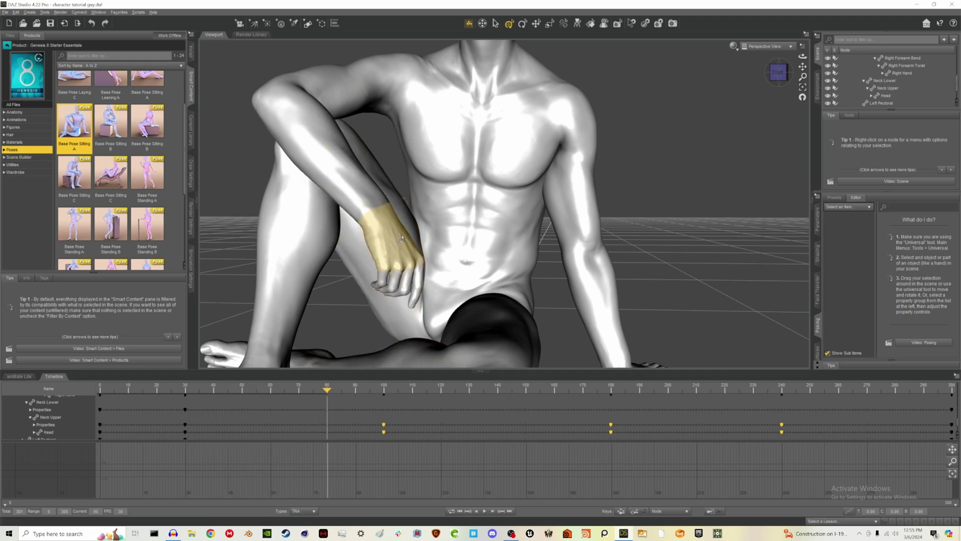
click(397, 226)
drag(396, 224, 385, 233)
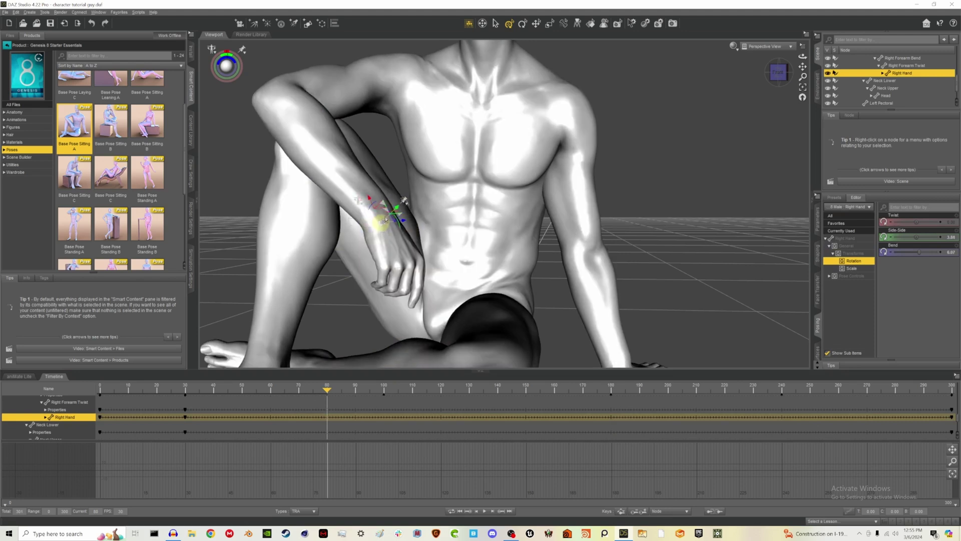
key(ctrl+z)
drag(371, 205, 368, 209)
Key further right-wrist bends at frames 150 and 230, then scrub to preview them.
drag(327, 389, 520, 394)
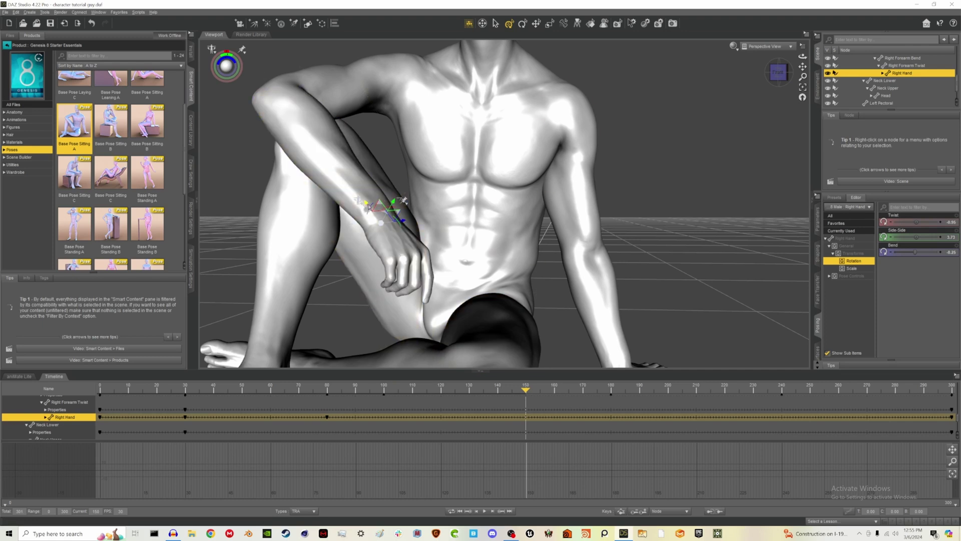
mouse_move(384, 217)
mouse_down()
mouse_move(373, 206)
mouse_move(368, 215)
mouse_up()
drag(526, 390, 748, 394)
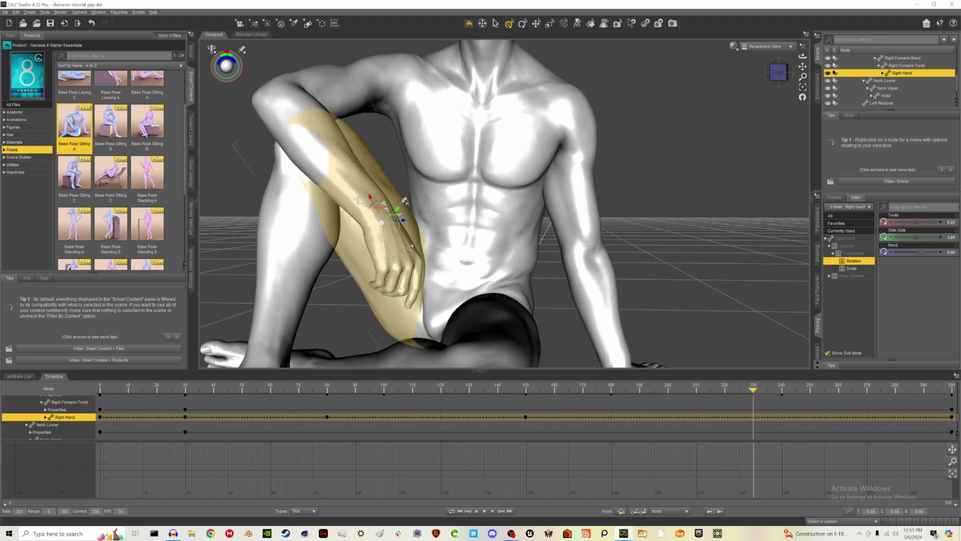
drag(376, 206, 369, 204)
drag(752, 390, 787, 390)
drag(798, 458, 746, 458)
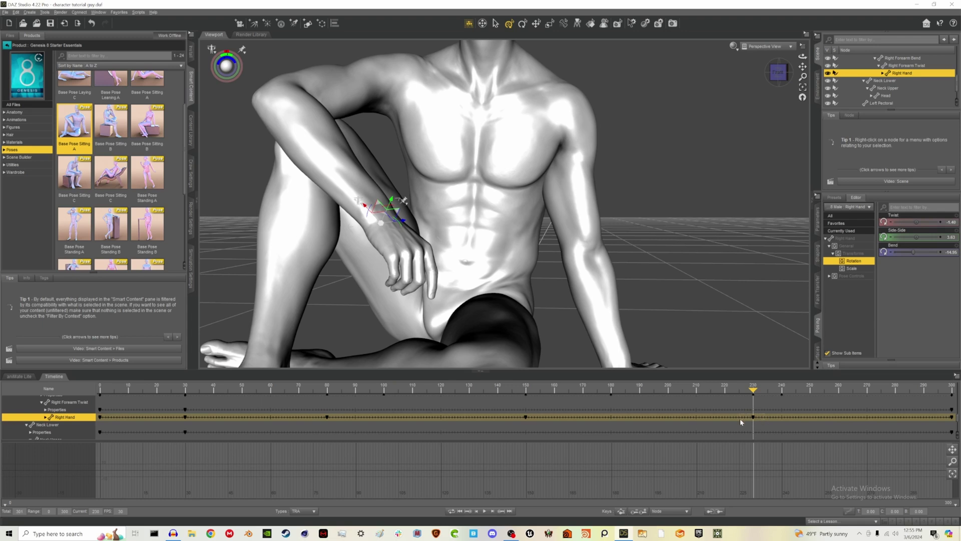
Delete the right hand's frame-230 key, then undo the deletion.
right_click(754, 420)
mouse_move(777, 440)
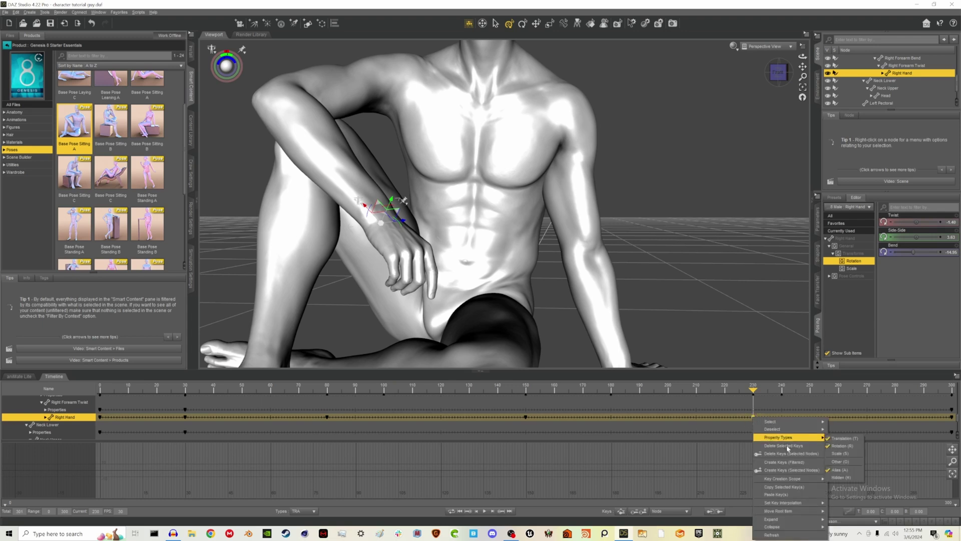
click(780, 446)
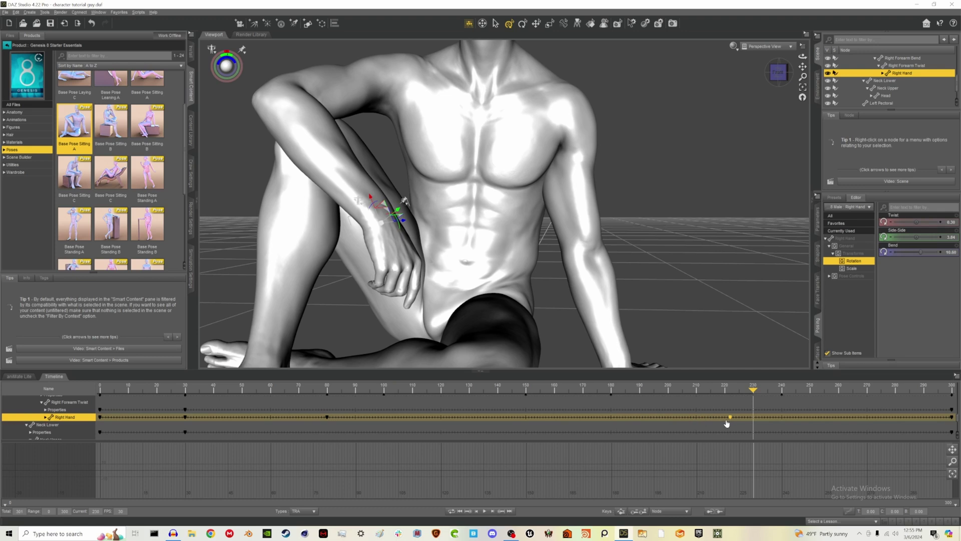
key(ctrl+z)
Set all Right Hand keys, including the frame-80 key, to TCB interpolation.
drag(301, 412, 738, 428)
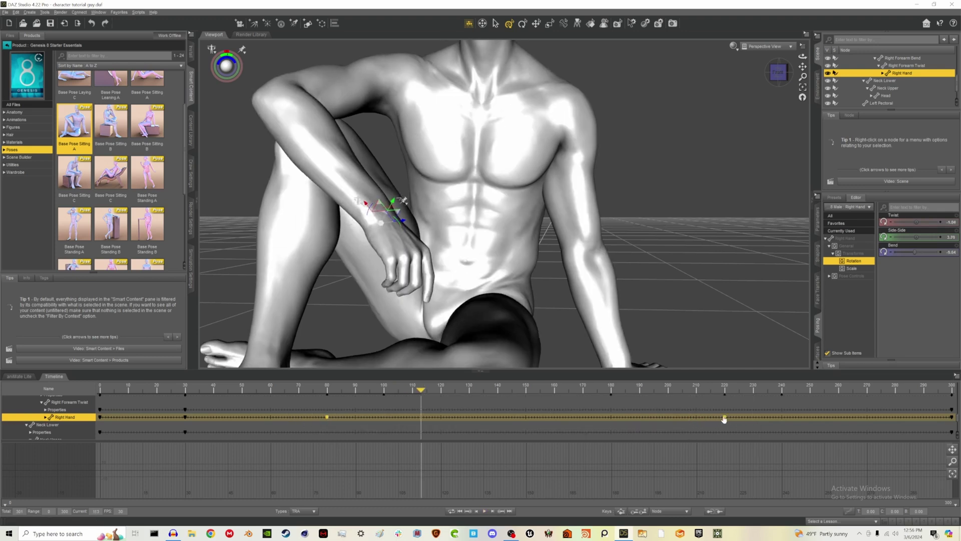
right_click(726, 418)
mouse_move(769, 502)
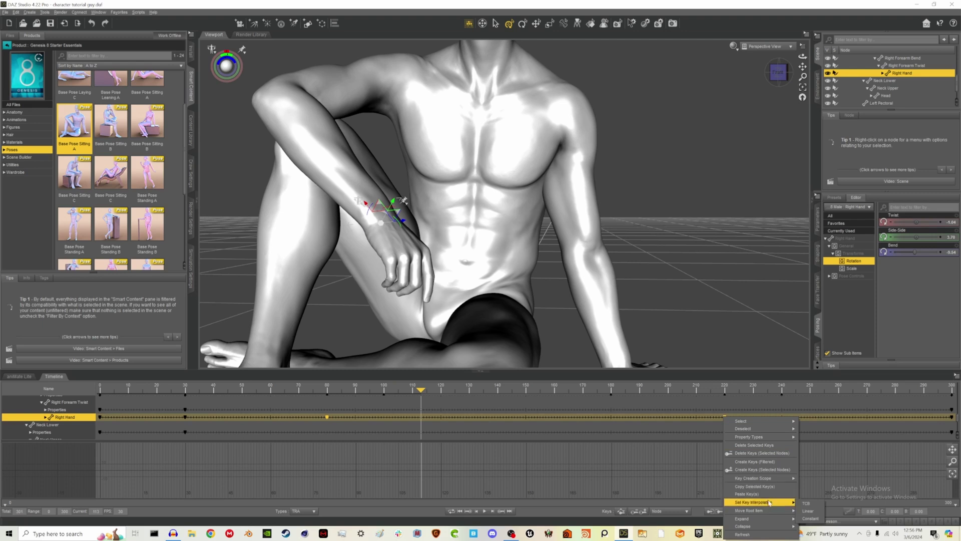
click(806, 502)
drag(206, 395, 182, 390)
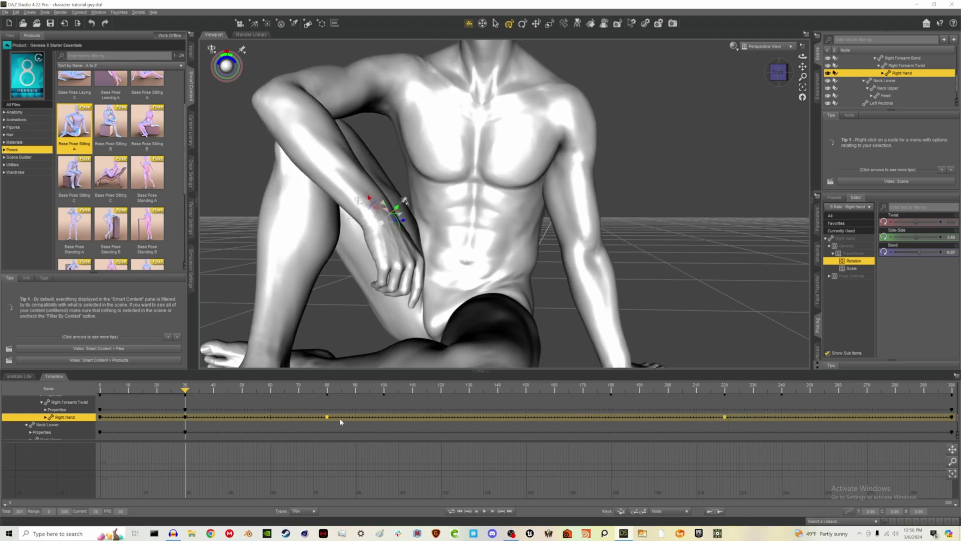
right_click(326, 416)
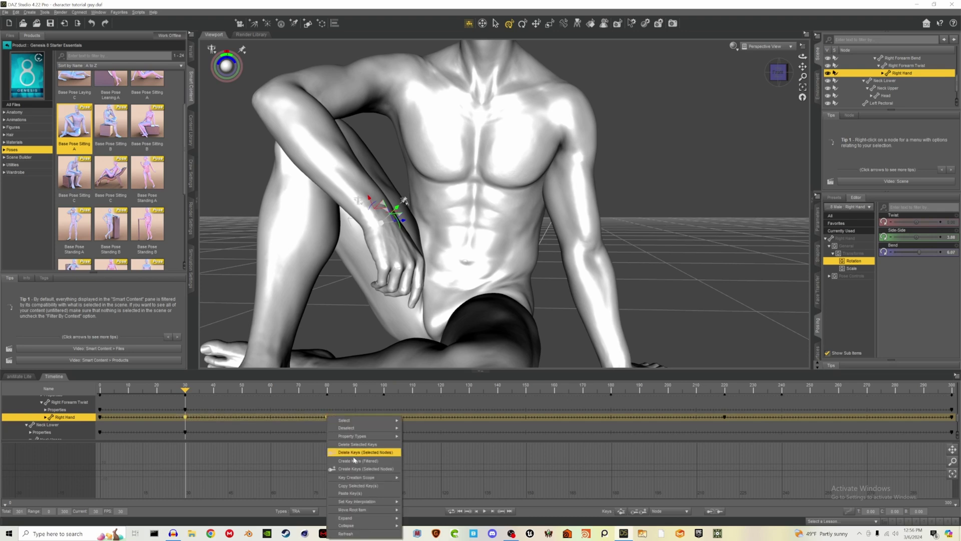
mouse_move(361, 511)
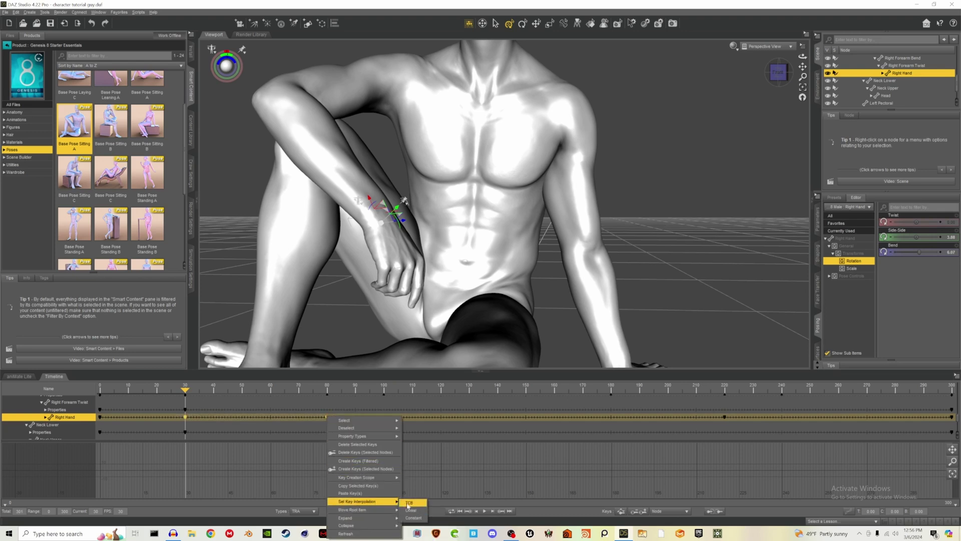
click(409, 503)
Play the hand animation, stop it, and scrub to around frame 105.
click(487, 511)
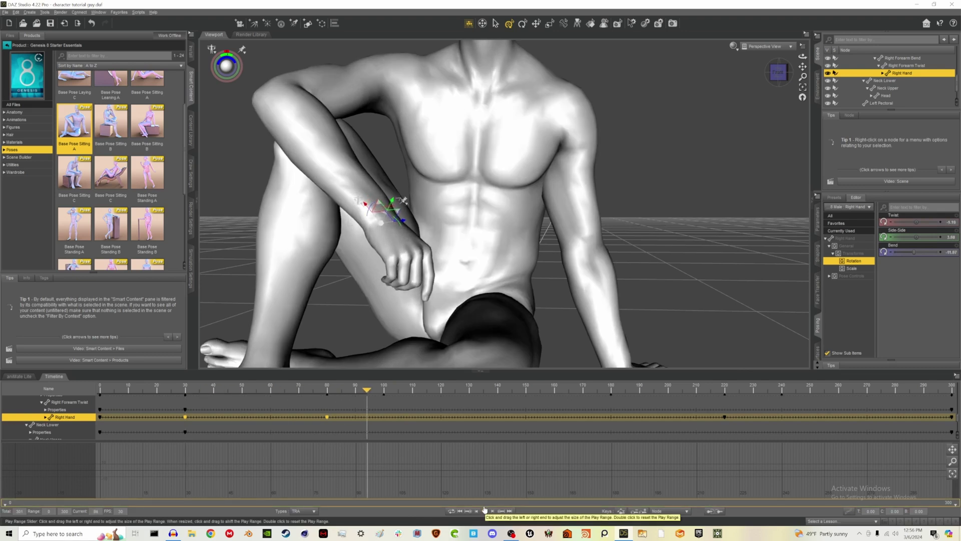
click(486, 511)
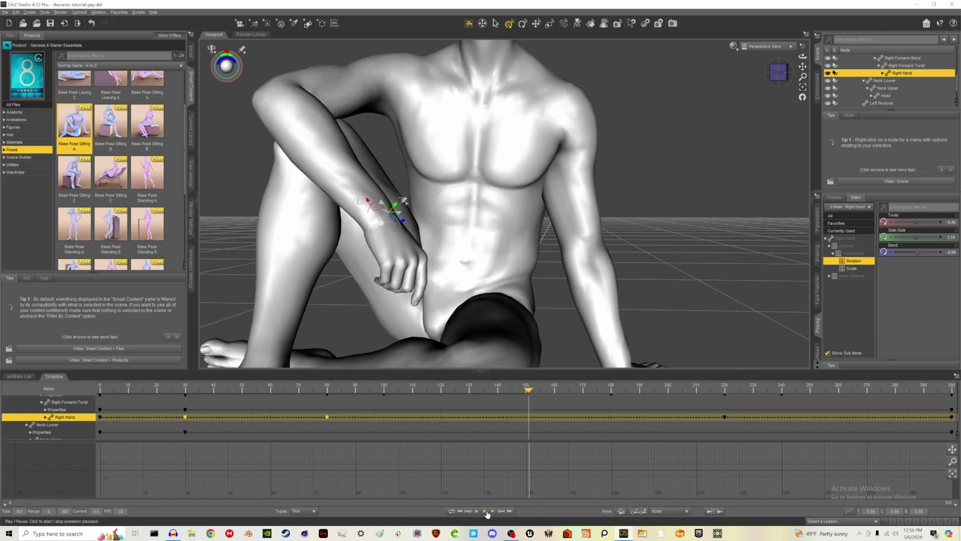
drag(448, 391, 181, 417)
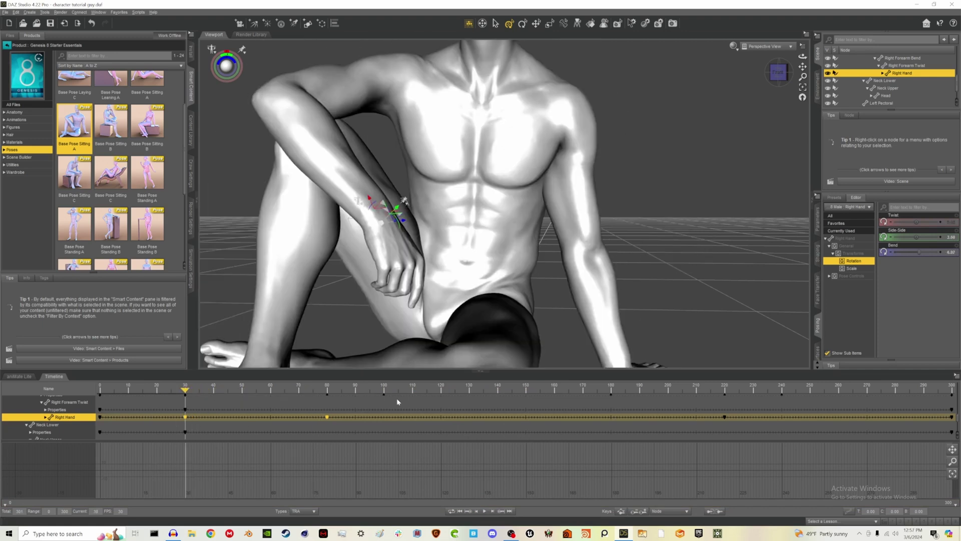
drag(306, 415, 322, 399)
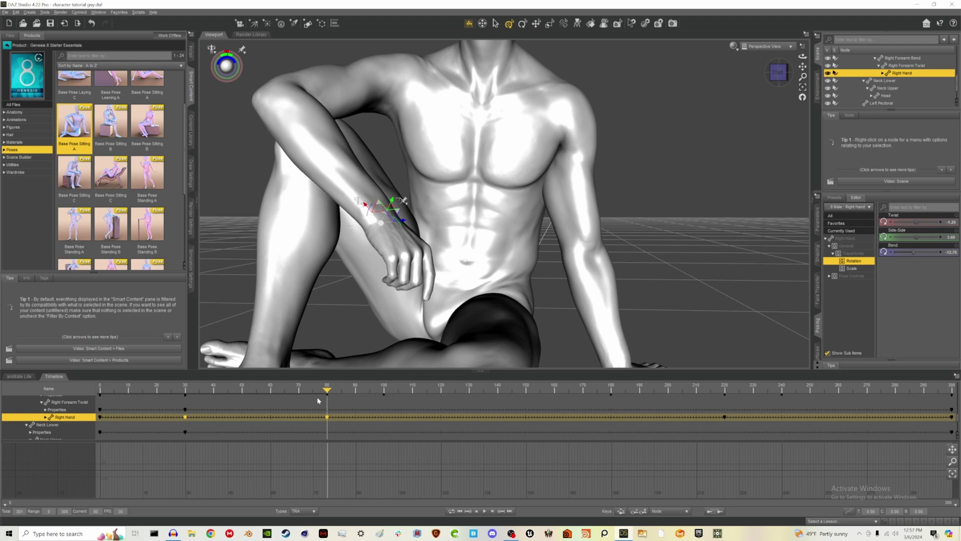
Select the Right Forearm Twist and bend the little finger outward at frame 80.
scroll(439, 271, up, 2)
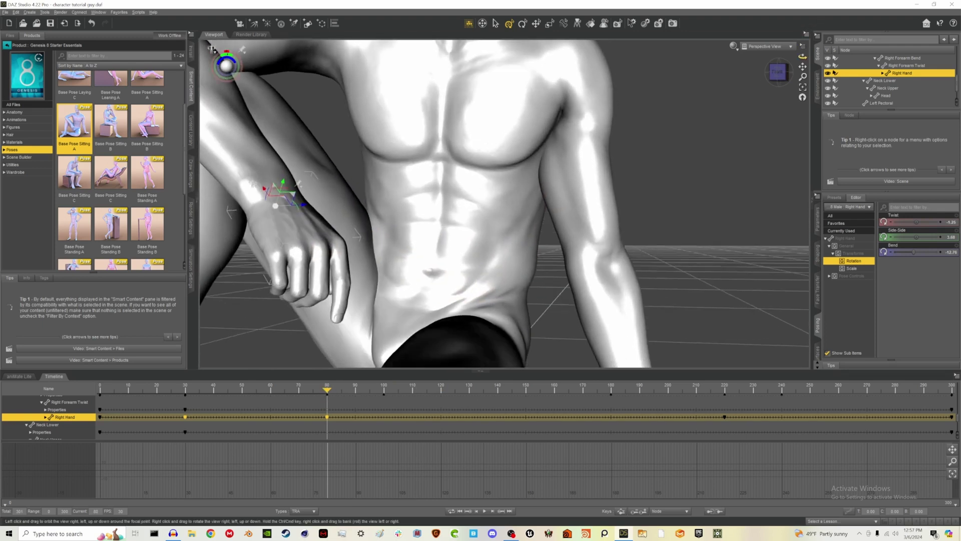
drag(213, 49, 212, 49)
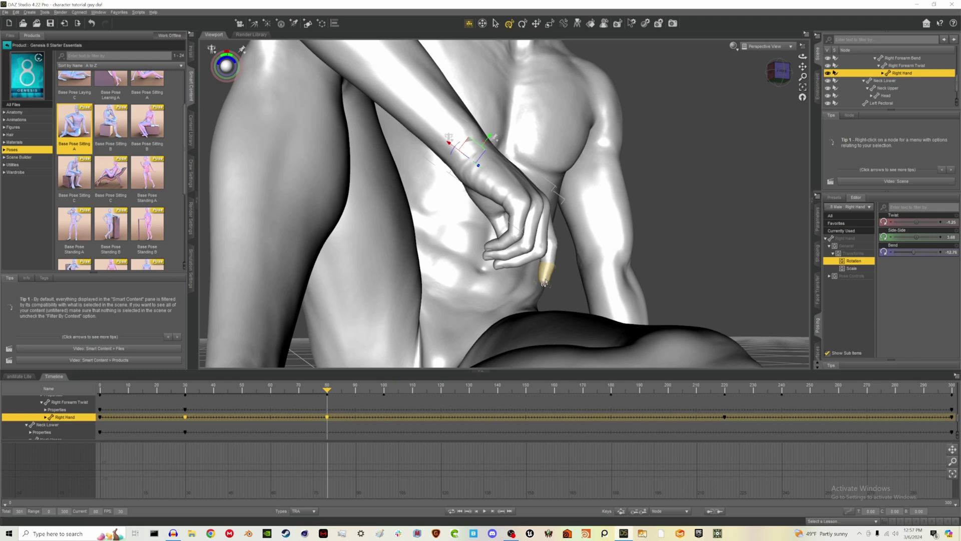
click(329, 409)
mouse_move(548, 279)
mouse_down()
mouse_move(497, 275)
mouse_move(494, 258)
mouse_up()
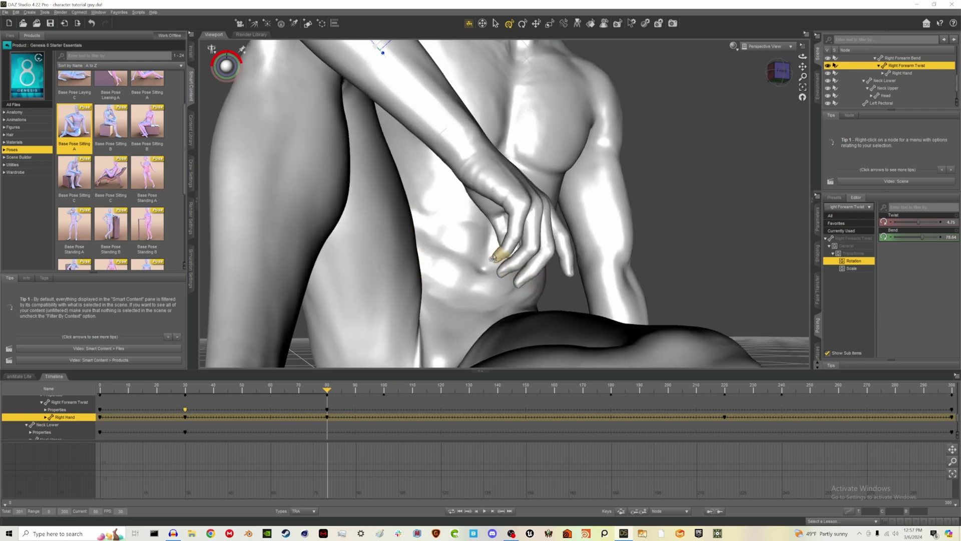
drag(802, 67, 284, 319)
click(800, 64)
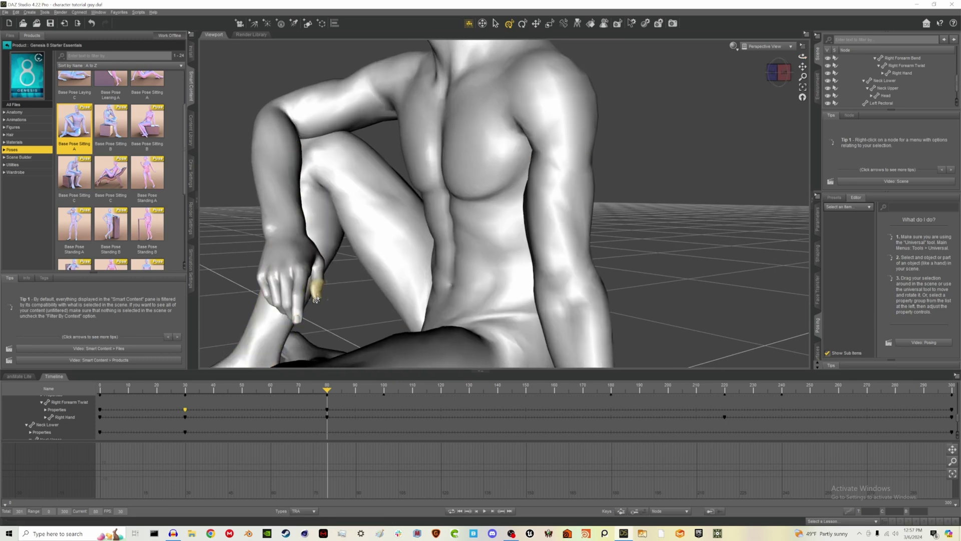
Bend Right Thumb 2 further and straighten Right Thumb 3 at frame 80.
click(317, 292)
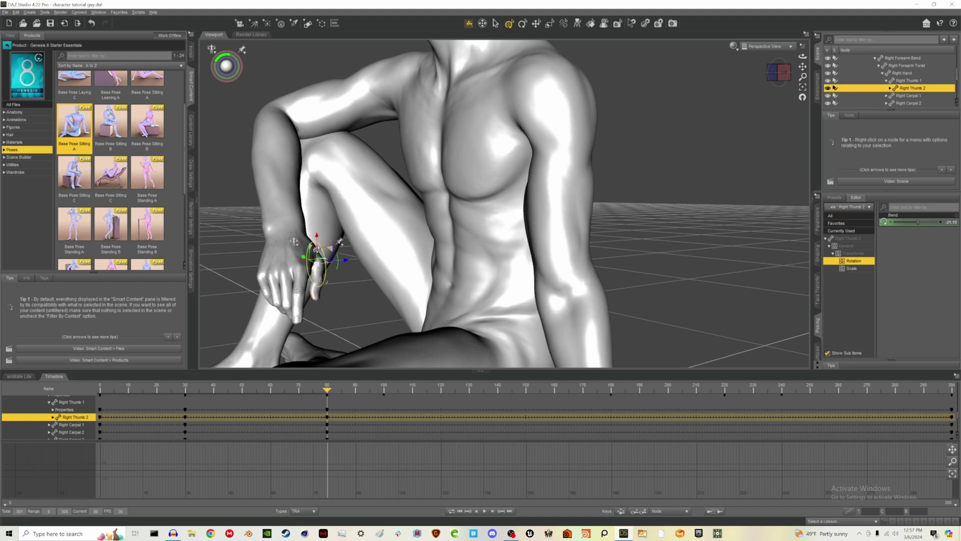
drag(318, 250, 340, 263)
click(313, 290)
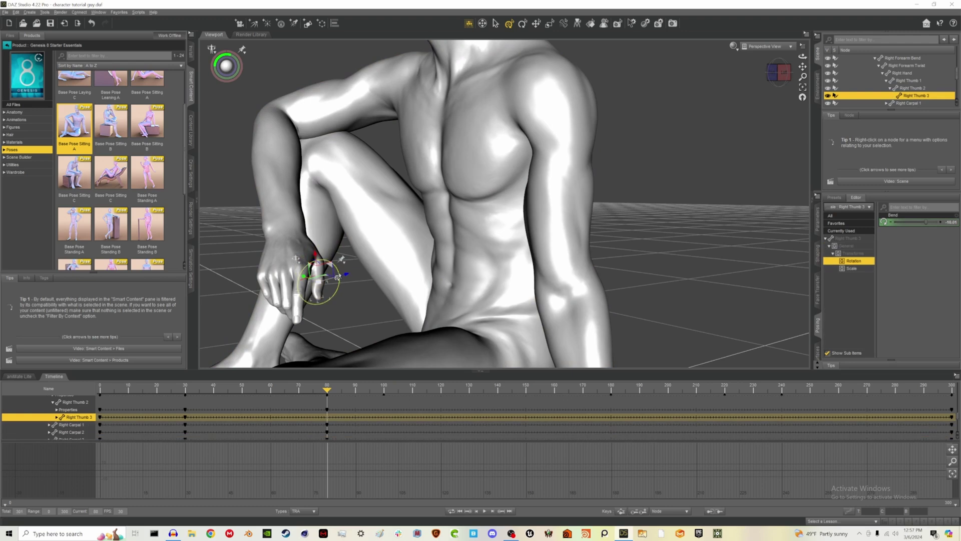
drag(339, 280, 337, 272)
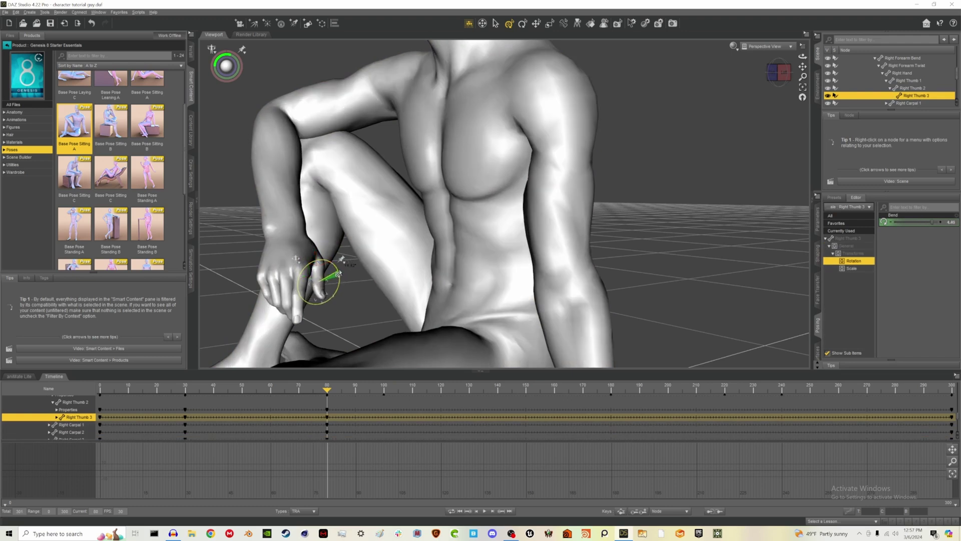
Return to a frontal view and play the animation from frame 32.
drag(802, 57, 801, 57)
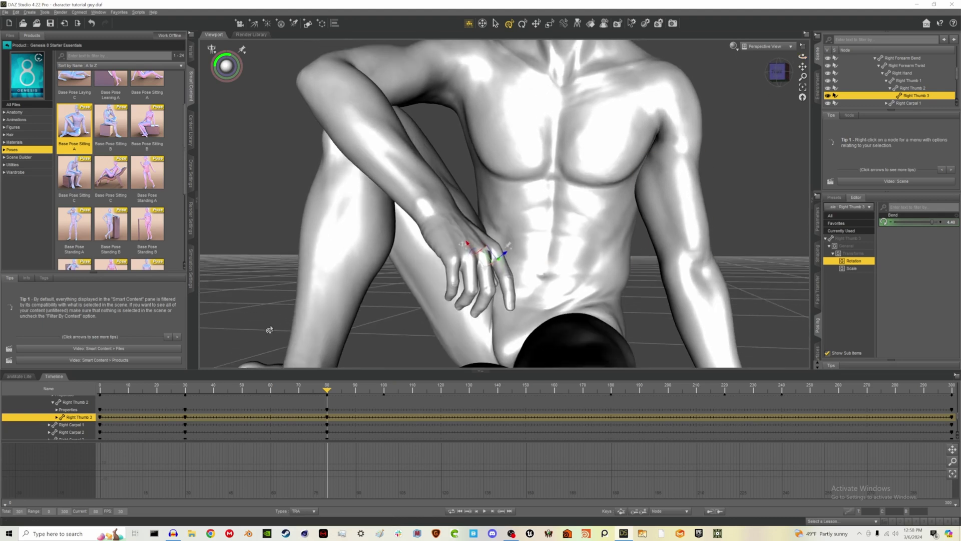
click(187, 393)
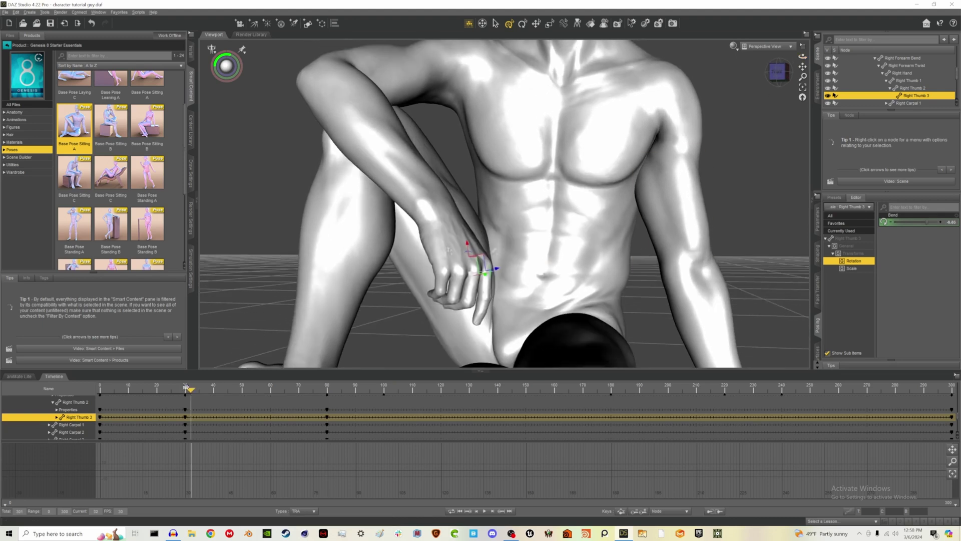
click(484, 511)
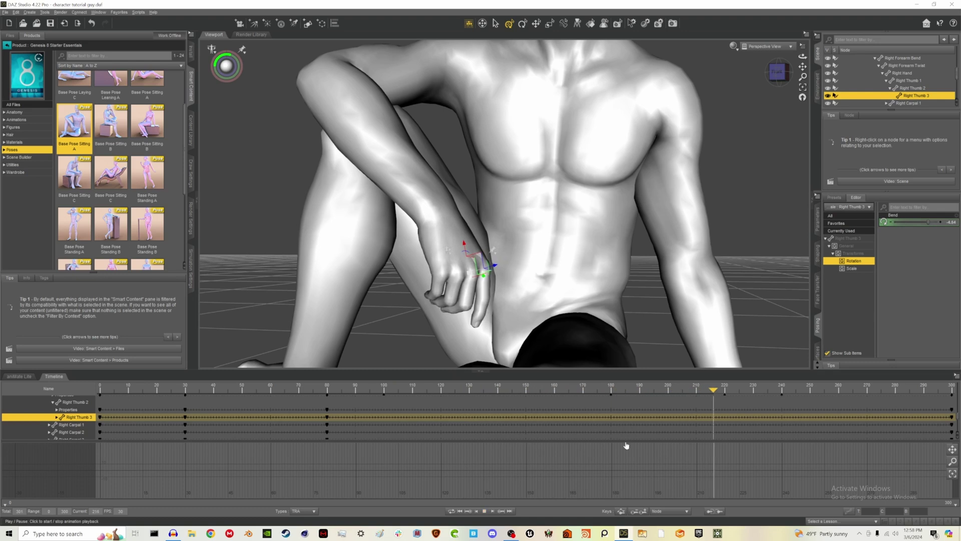
Stop playback, review the hand poses around frames 142 and 264, then replay from frame 31.
click(813, 391)
drag(815, 393, 503, 406)
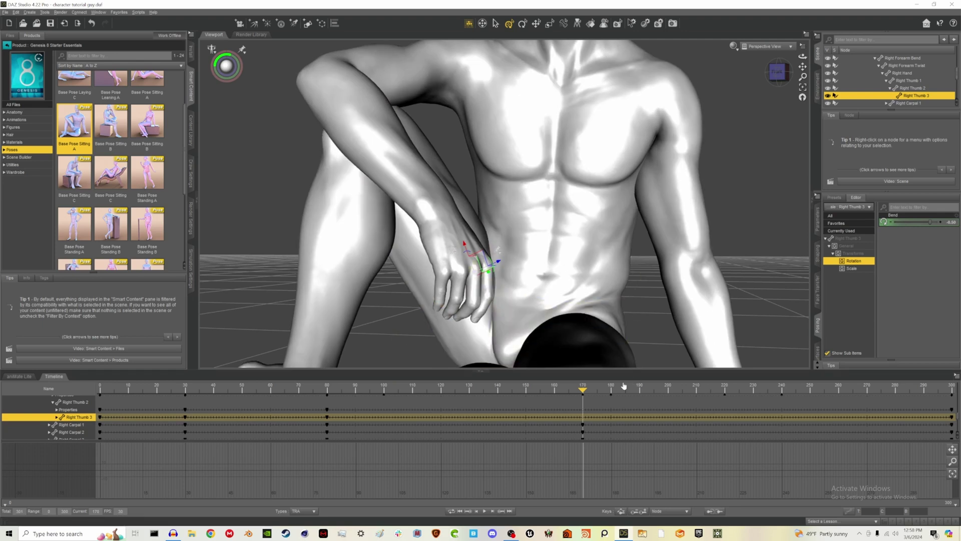
drag(582, 390, 833, 402)
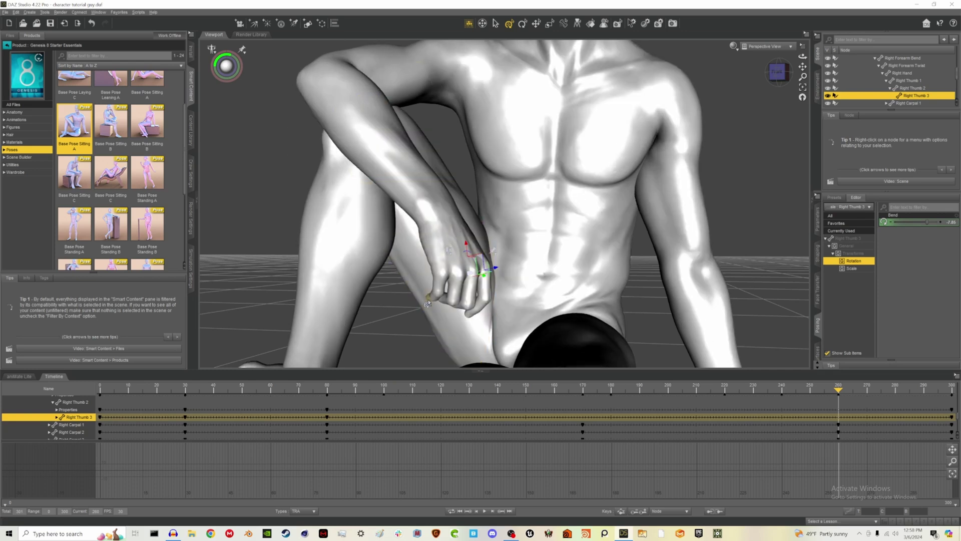
drag(415, 389, 187, 389)
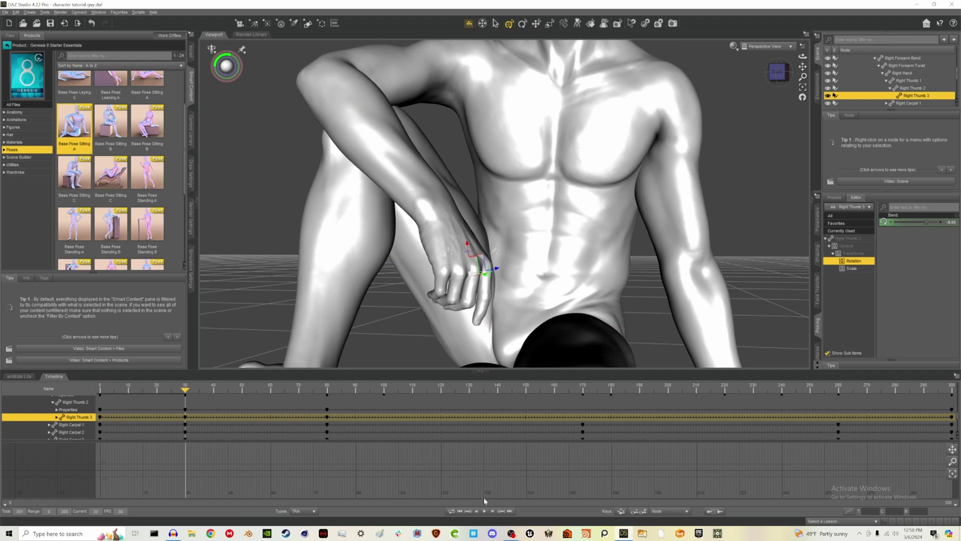
click(483, 511)
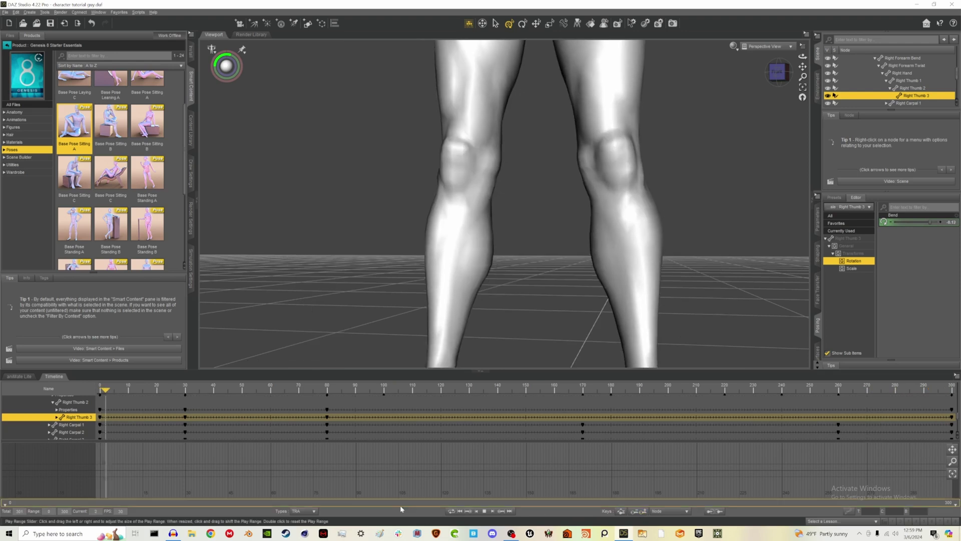
Stop playback and modify the Right Hand track's keyframe at frame 170.
click(484, 511)
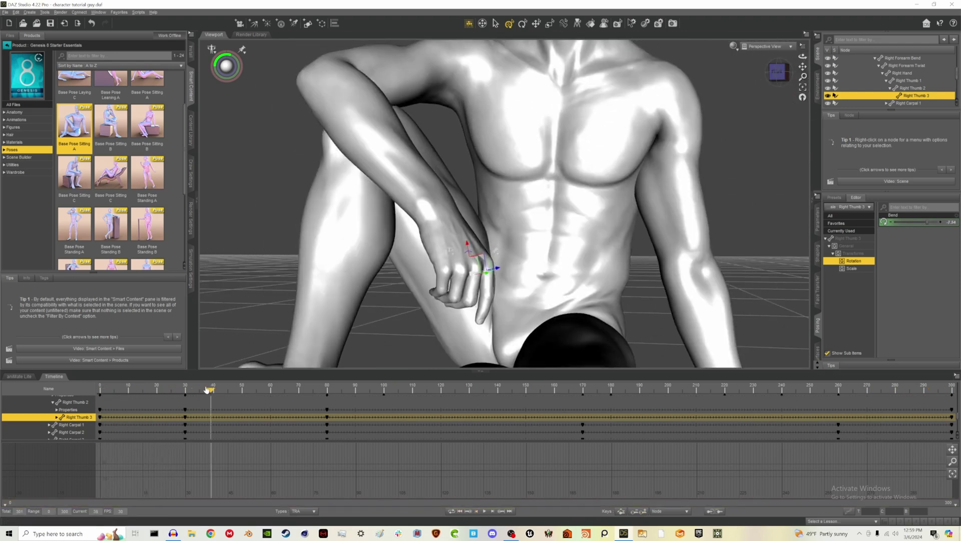
drag(204, 393, 187, 391)
scroll(50, 423, up, 3)
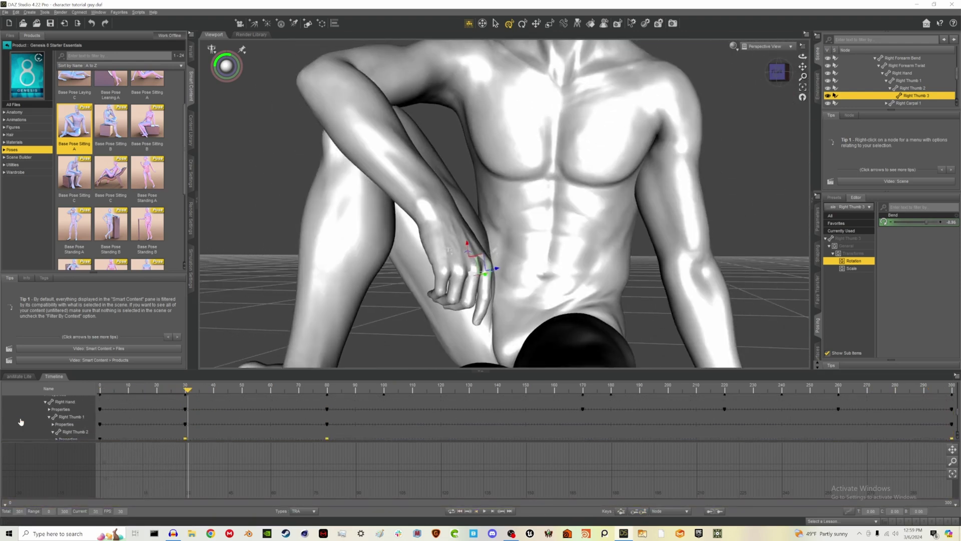
click(45, 415)
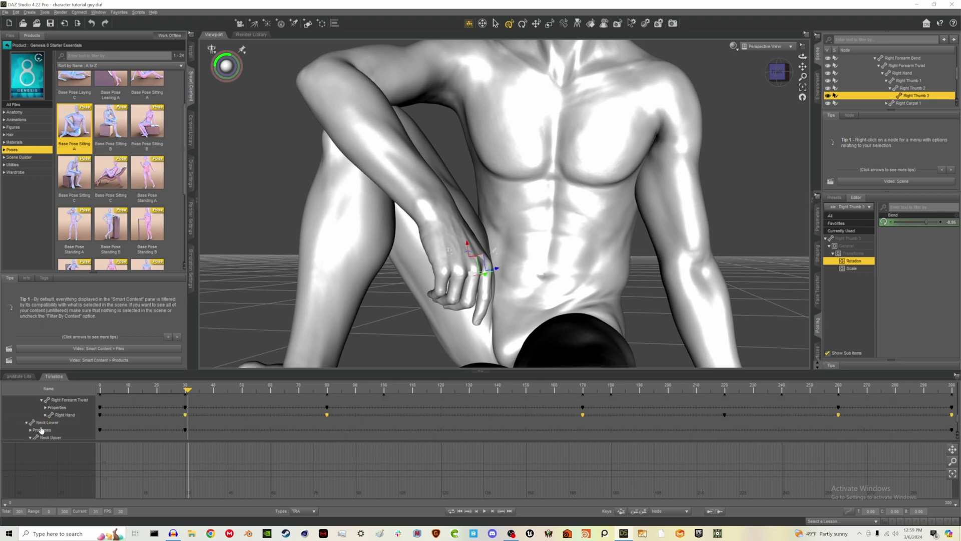
click(64, 415)
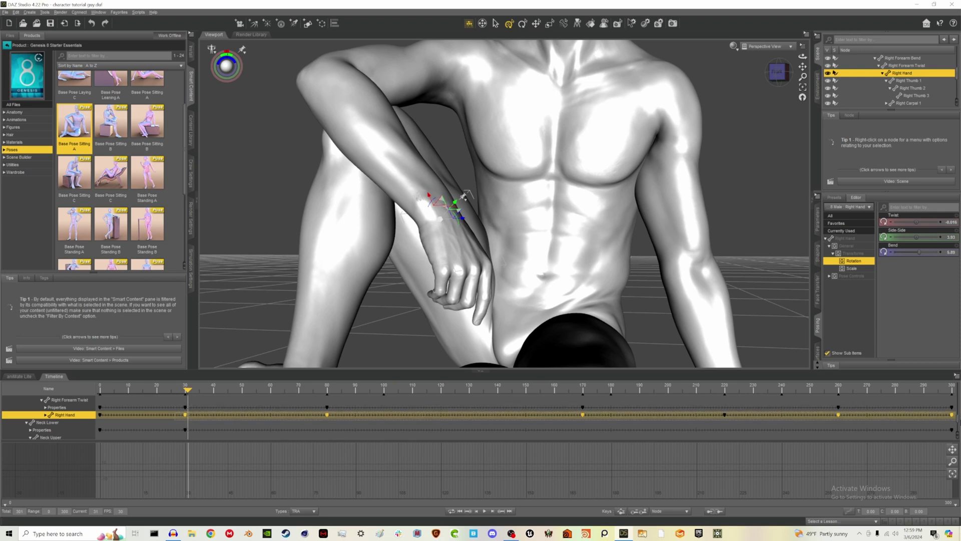
right_click(583, 415)
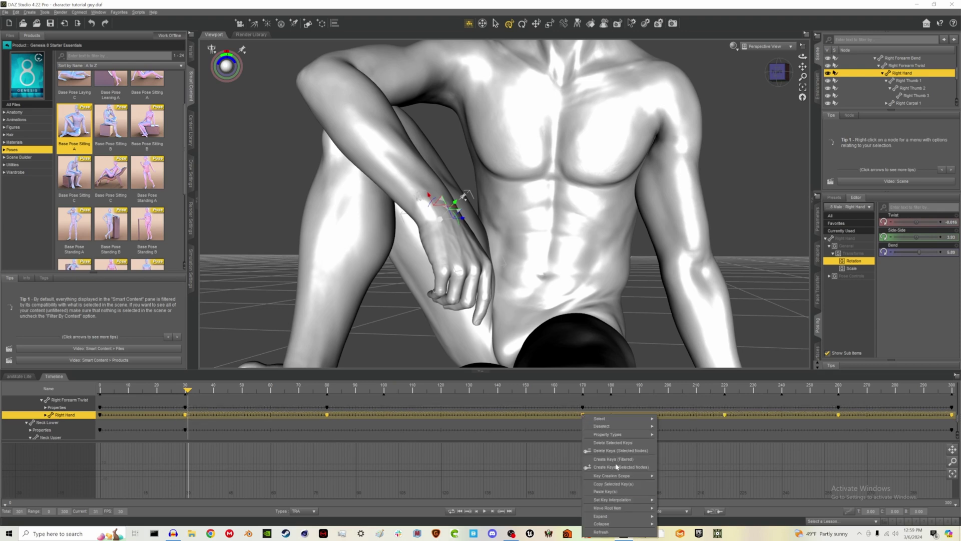
click(674, 502)
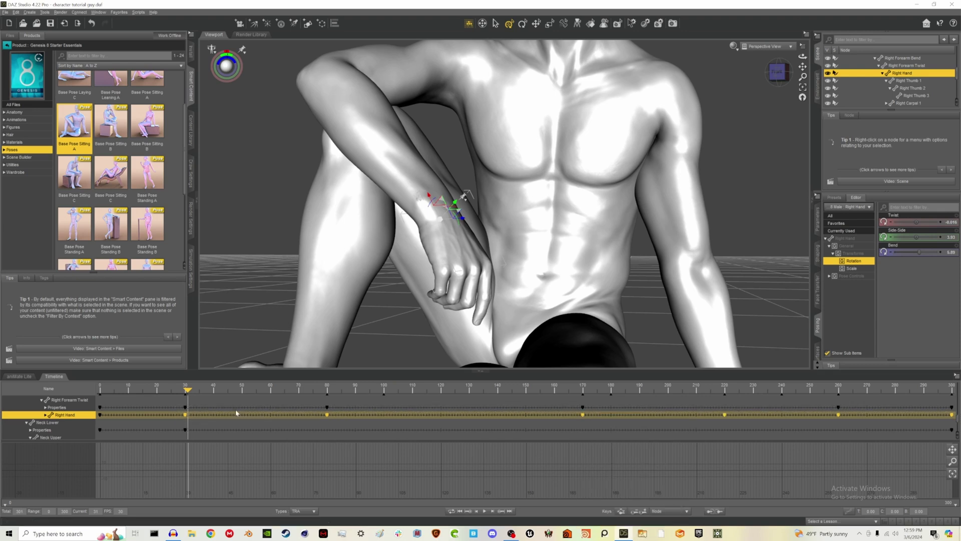
Play the shoulder animation, scrub to frame 262, and return to frame 32 zoomed out.
click(482, 511)
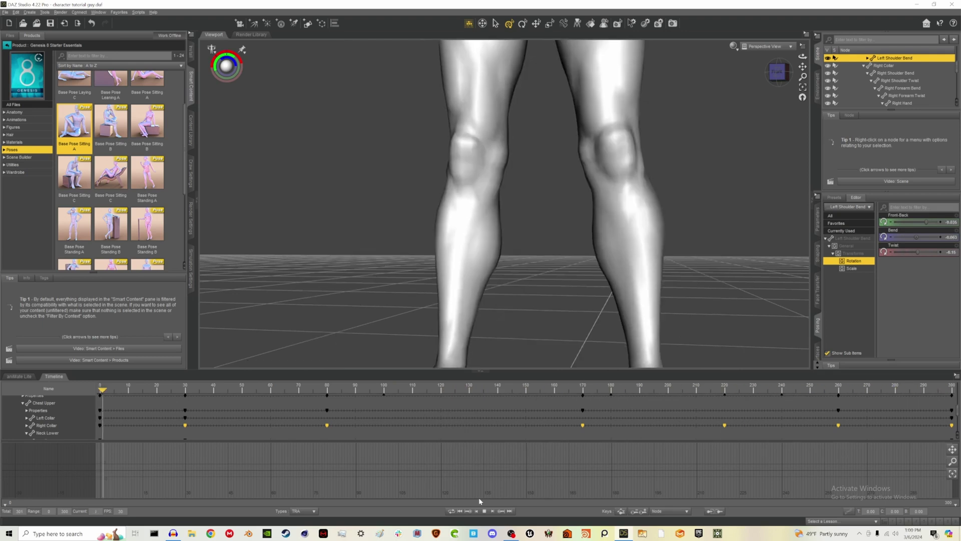
click(483, 511)
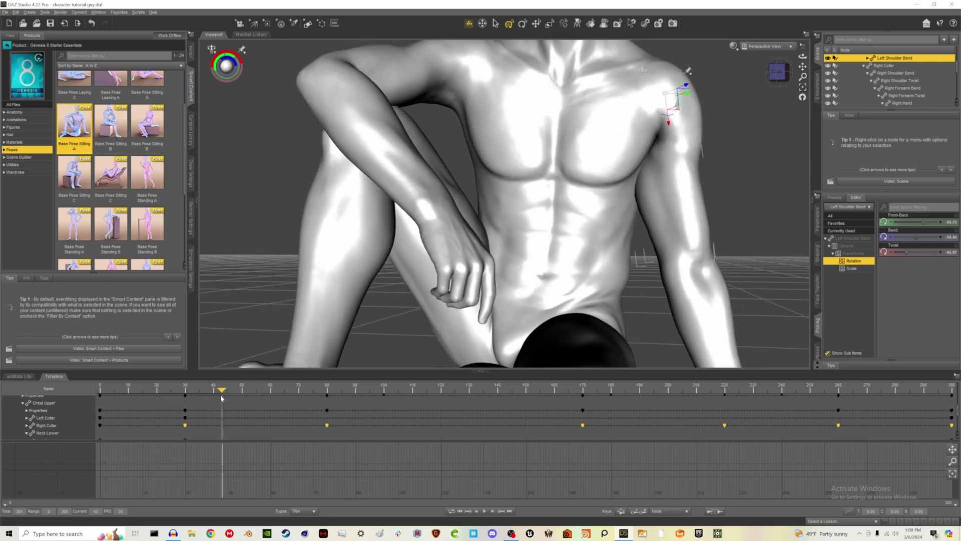
drag(212, 393, 844, 392)
drag(895, 444, 185, 440)
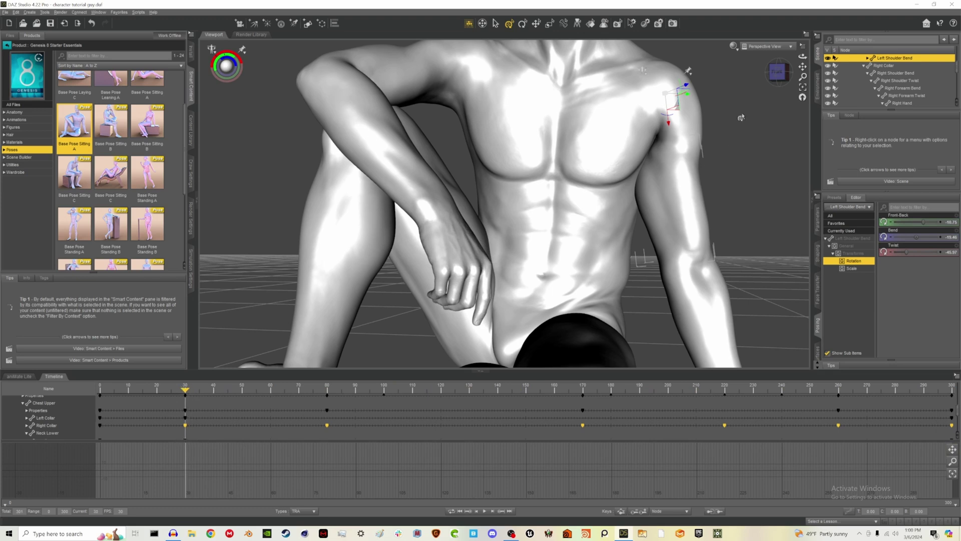
drag(795, 79, 527, 200)
scroll(527, 199, down, 5)
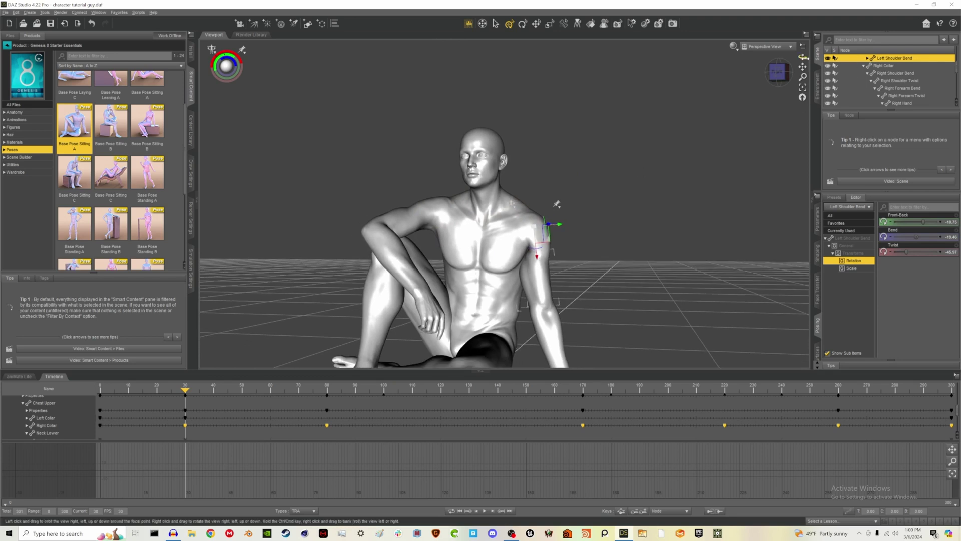
Play the animation, then replay it with the Head selected, returning to frame 30.
click(567, 206)
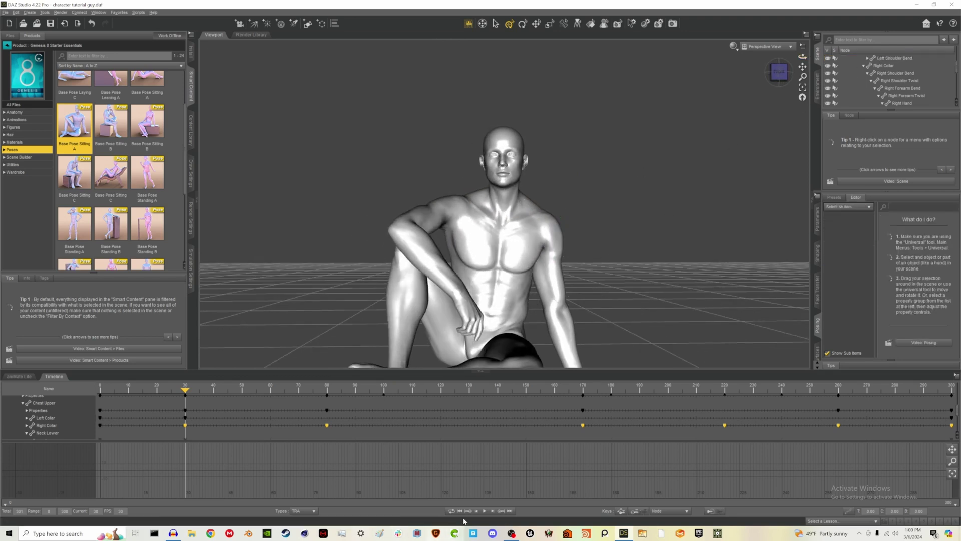
click(484, 511)
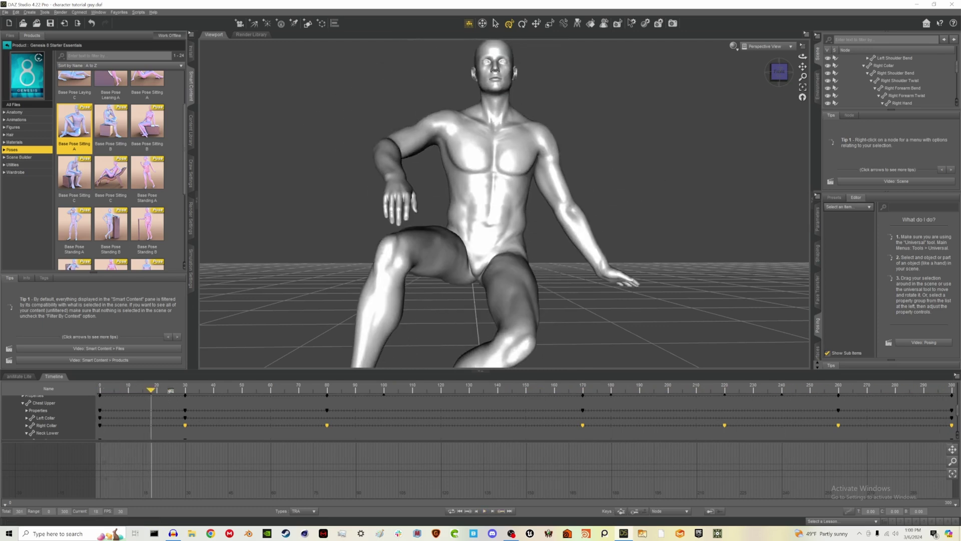
drag(162, 390, 187, 390)
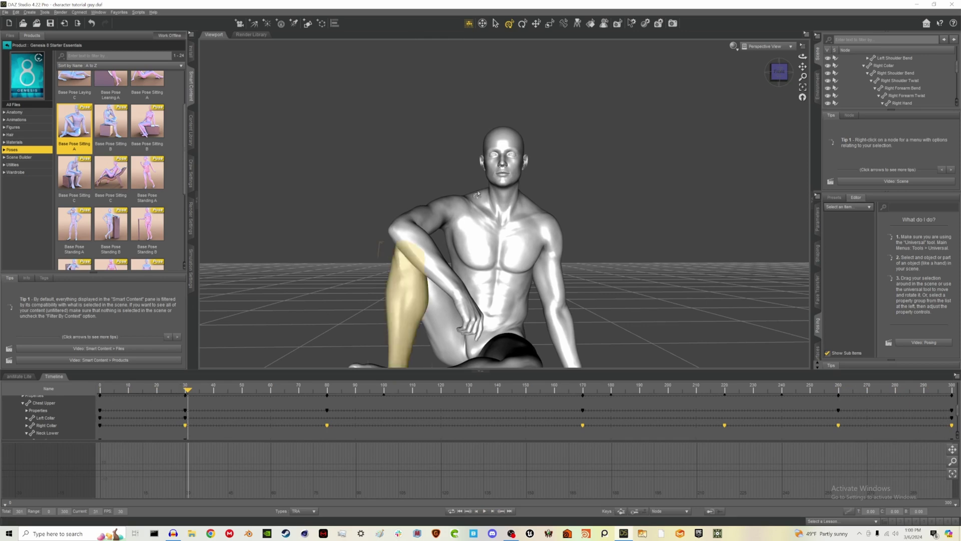
click(503, 148)
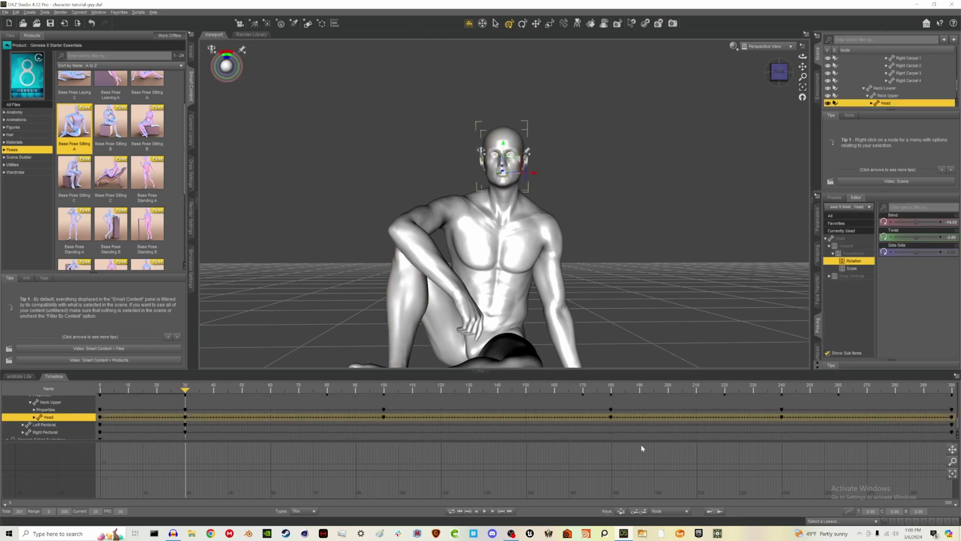
click(484, 511)
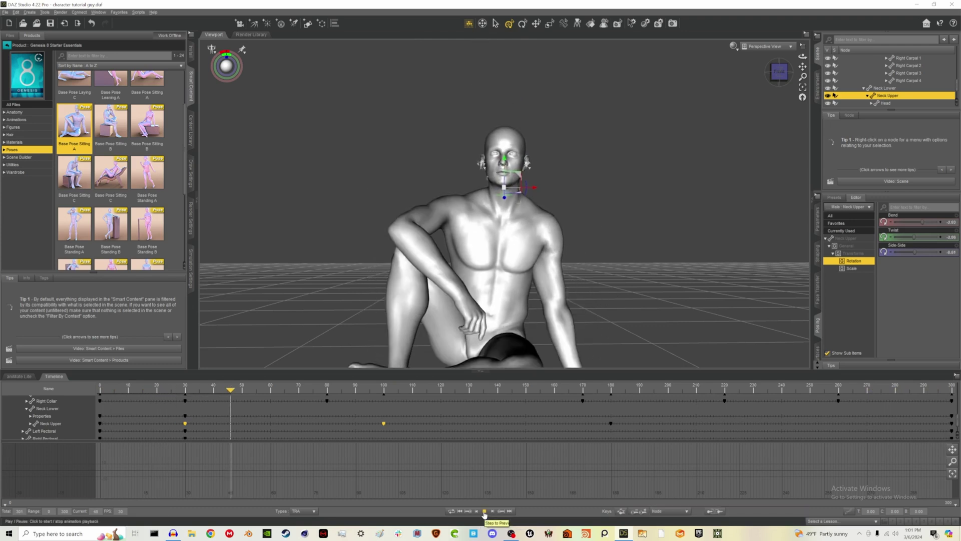
drag(245, 390, 185, 390)
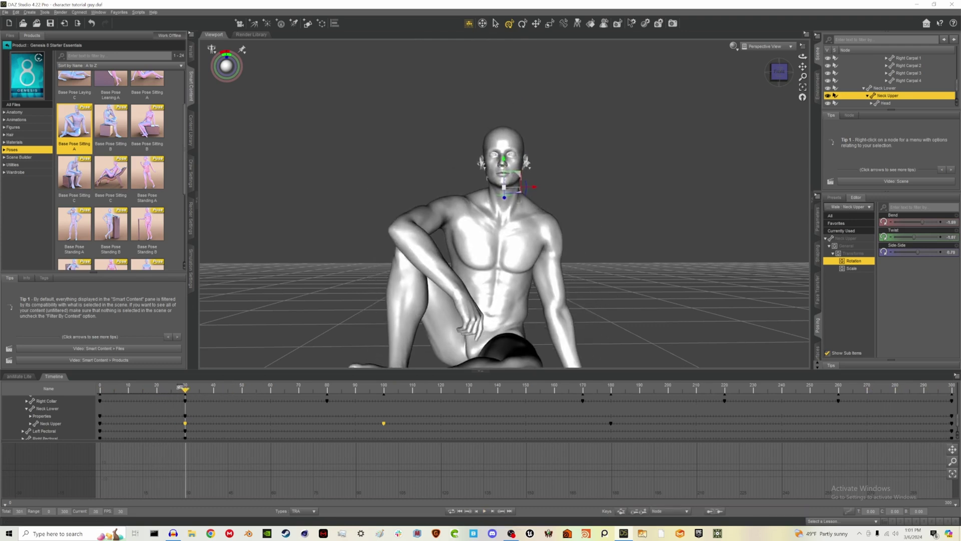
Frame the figure's face in a close frontal view with the head selected.
click(637, 212)
scroll(500, 150, up, 5)
mouse_move(802, 59)
mouse_down()
mouse_move(796, 70)
mouse_move(803, 57)
mouse_up()
click(504, 148)
scroll(504, 148, up, 2)
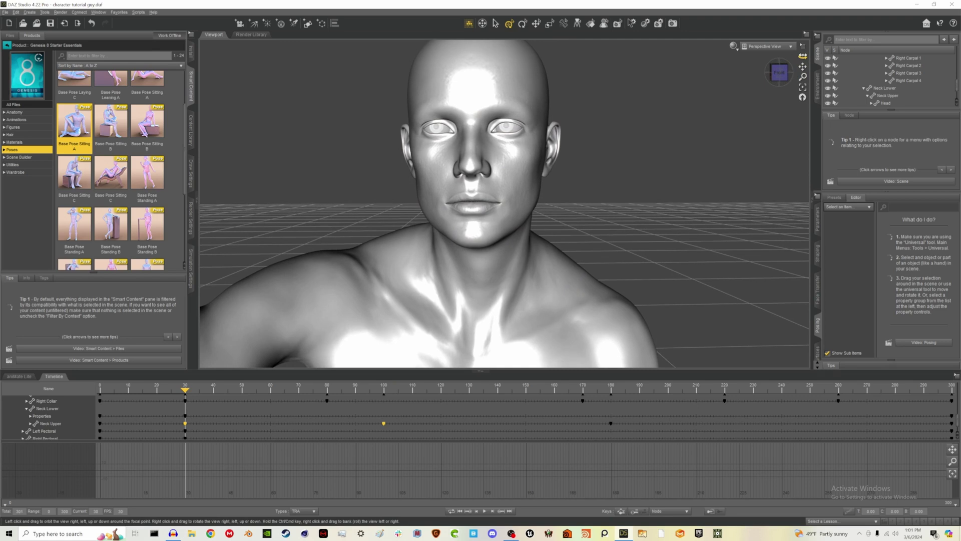
Select Genesis 8 Male and show Pose Controls > Head > Eyes in Parameters.
click(188, 389)
drag(146, 393, 181, 390)
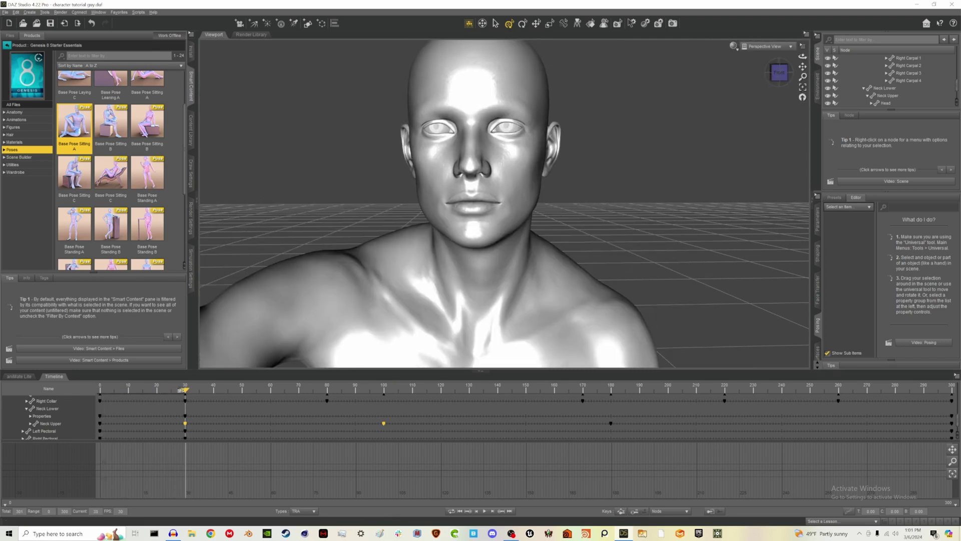
scroll(869, 84, up, 6)
click(841, 58)
click(852, 59)
click(829, 245)
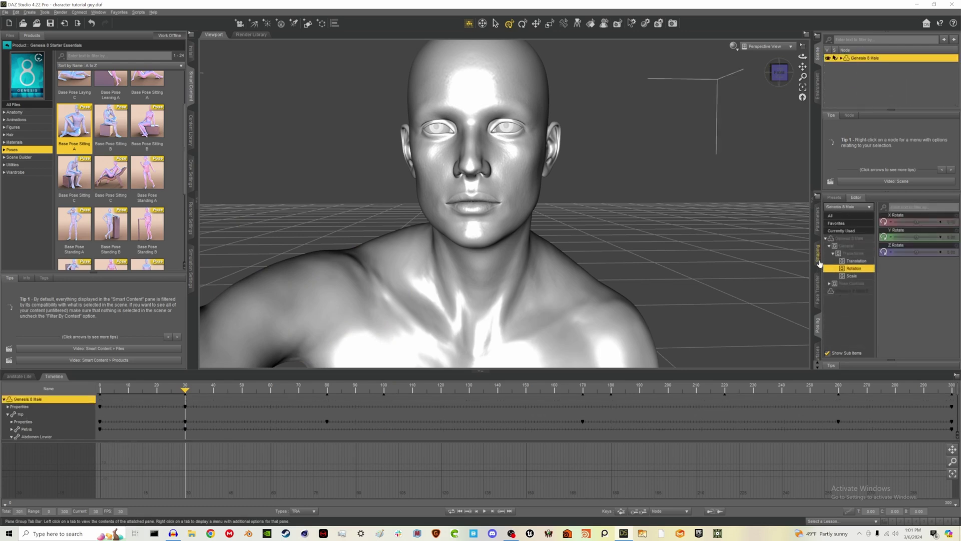
click(829, 284)
click(850, 284)
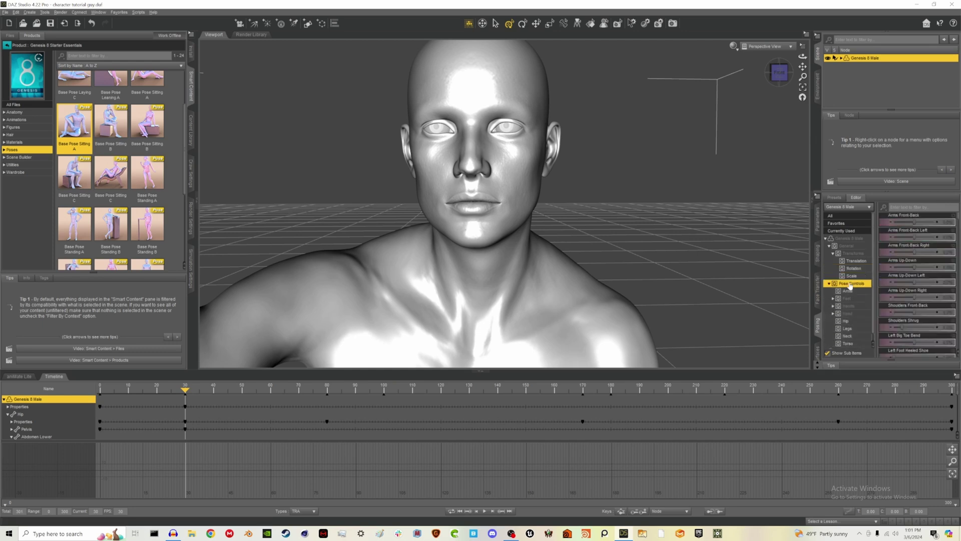
click(832, 314)
click(848, 314)
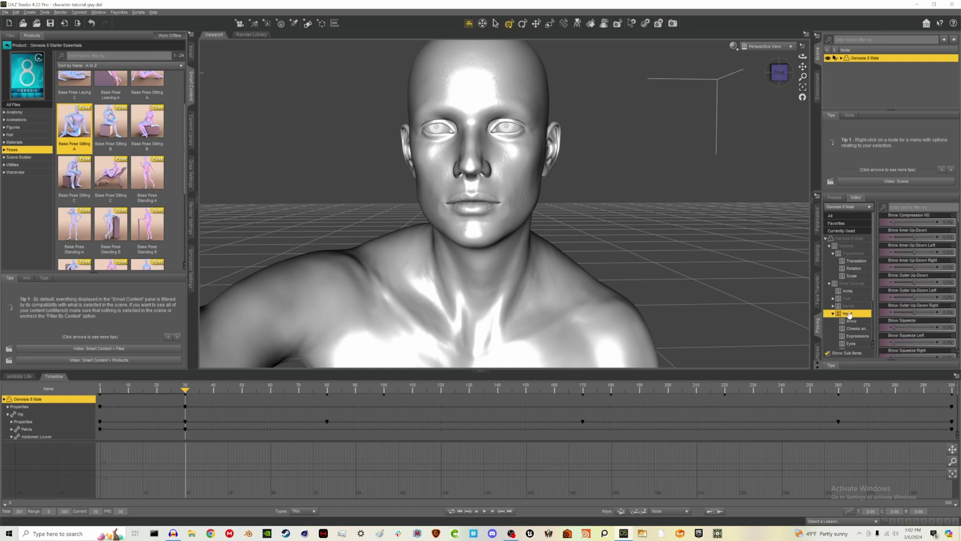
scroll(850, 320, down, 1)
click(853, 323)
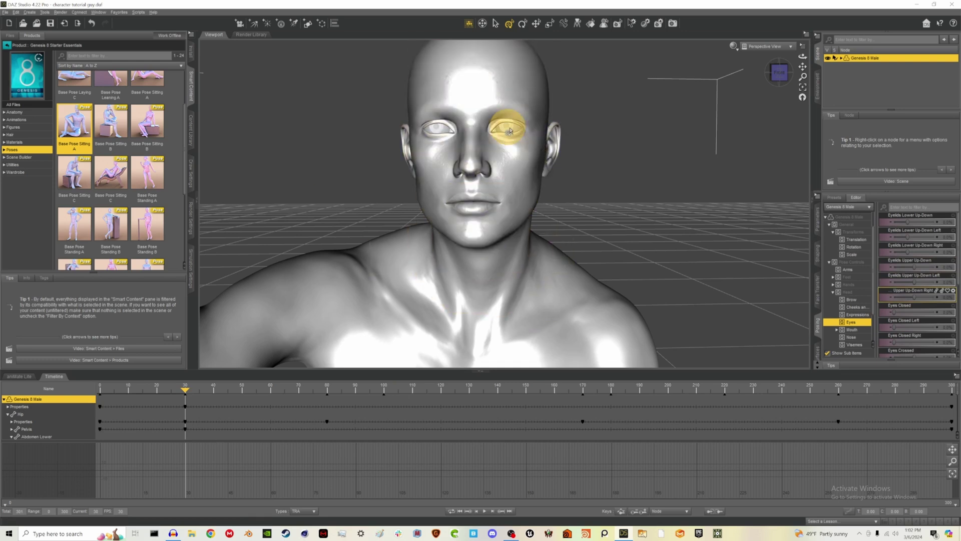
Move the playhead from frame 30 to frame 127.
mouse_move(908, 317)
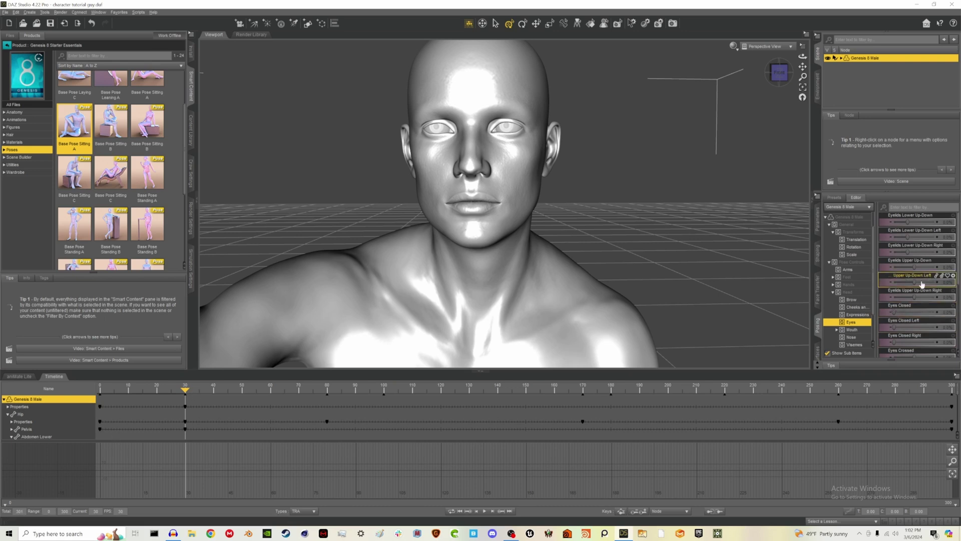
drag(185, 390, 464, 404)
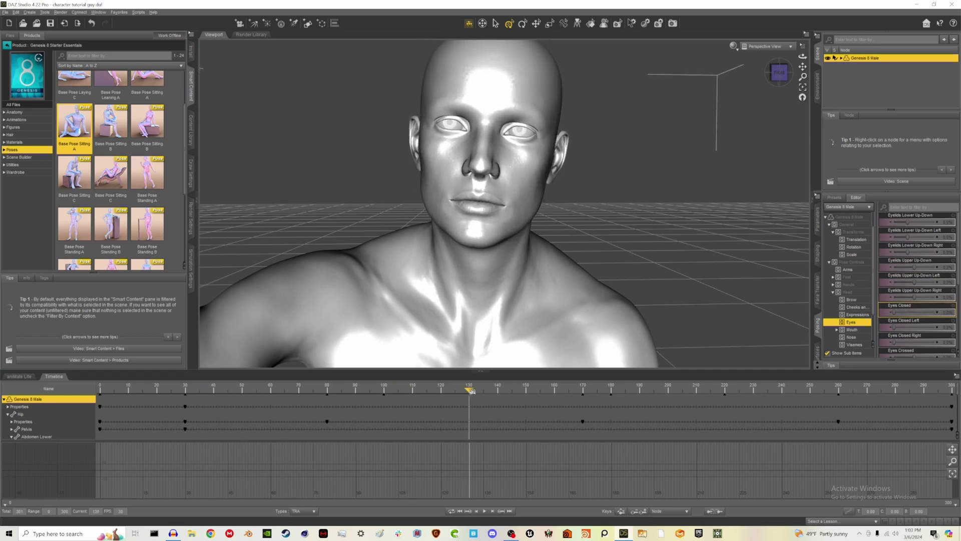
Key Eyes Closed at about 91% at frame 140 and back to 0% at frame 155.
click(899, 318)
drag(469, 392, 494, 395)
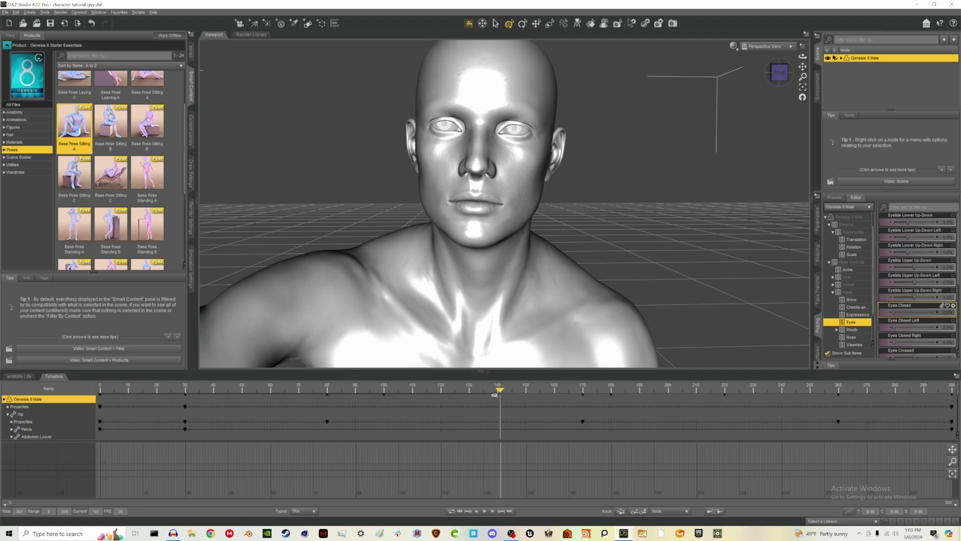
drag(894, 313, 921, 326)
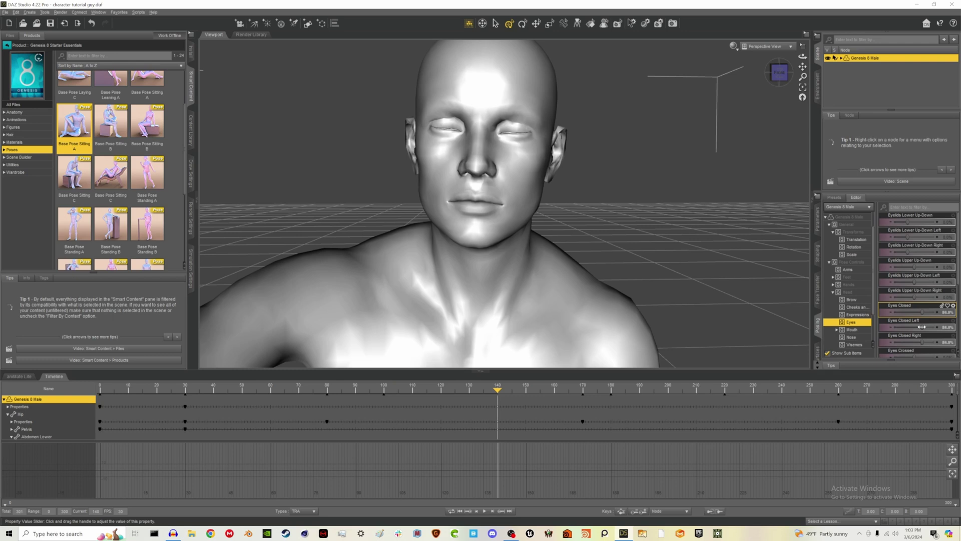
drag(923, 326, 924, 327)
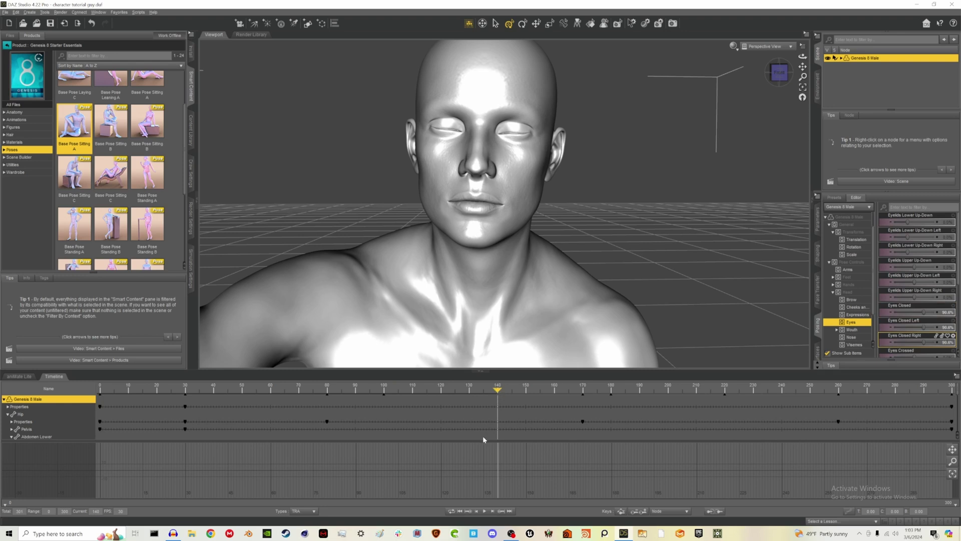
drag(496, 388, 539, 408)
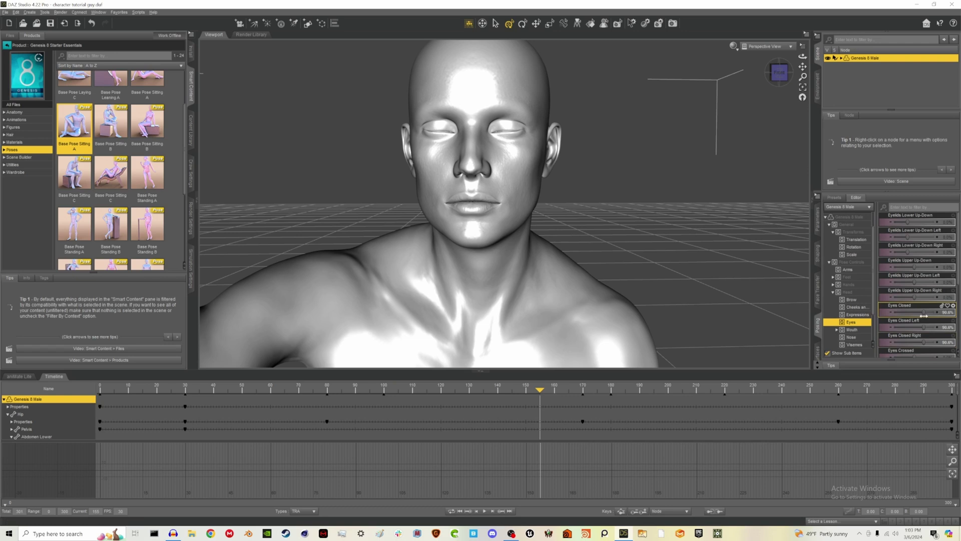
drag(920, 319, 884, 319)
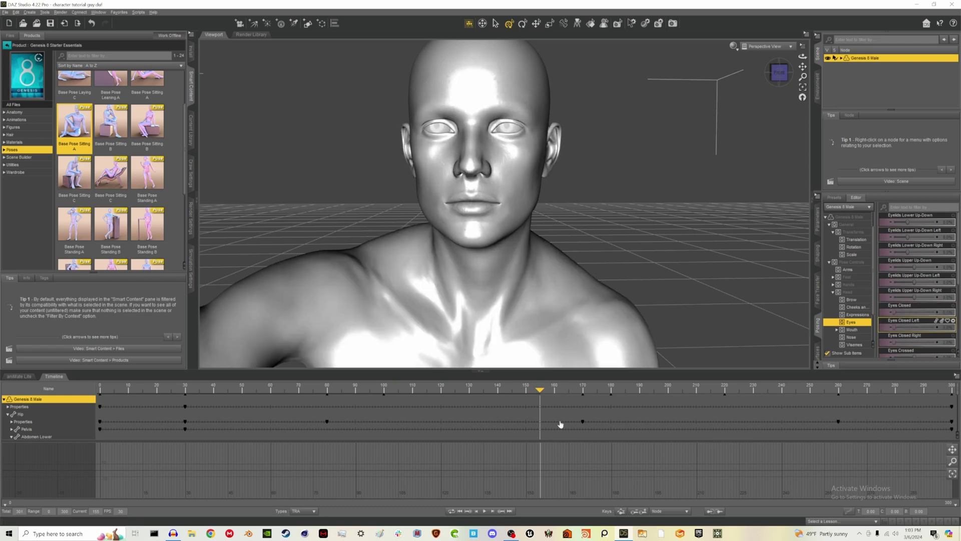
drag(537, 396, 468, 404)
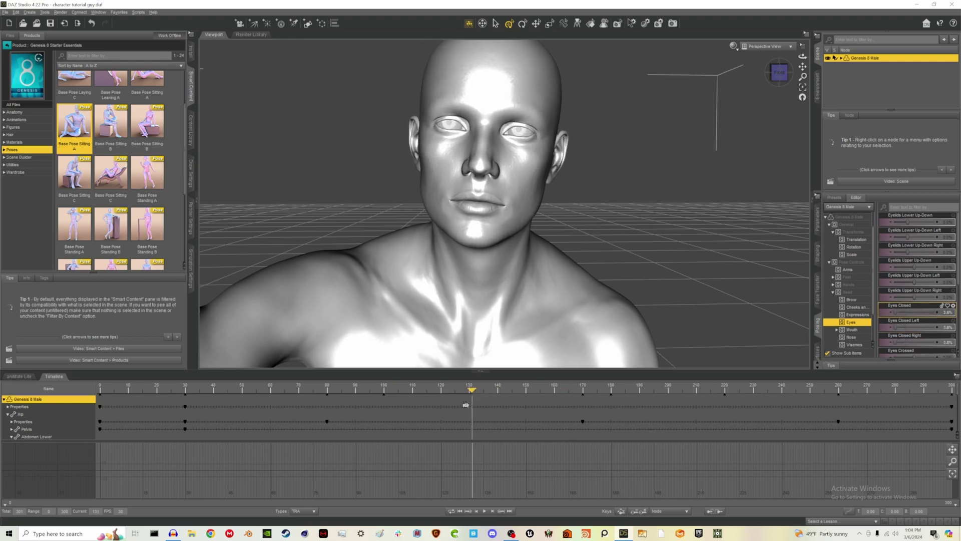
Set the Eyes Side-Side value to 35%.
scroll(933, 313, down, 3)
scroll(932, 313, down, 3)
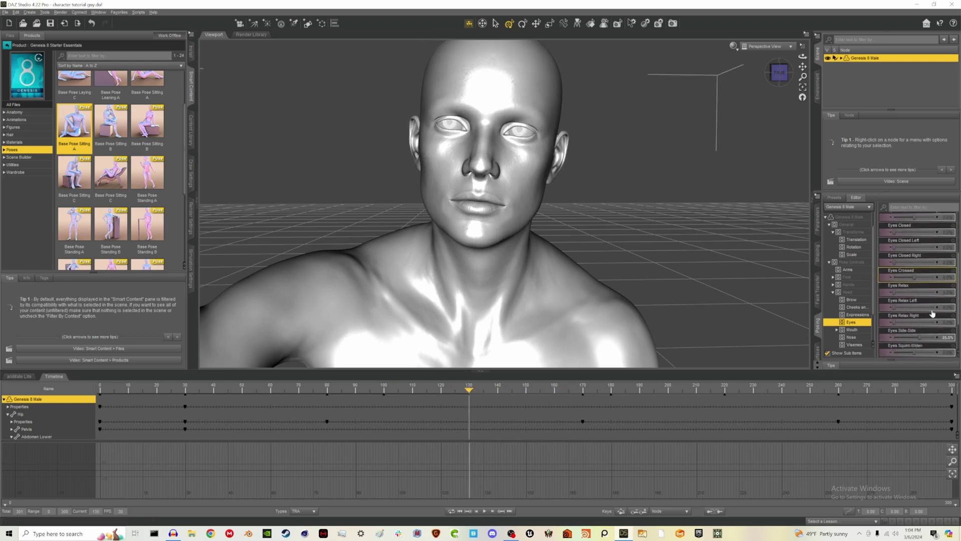
scroll(933, 313, down, 3)
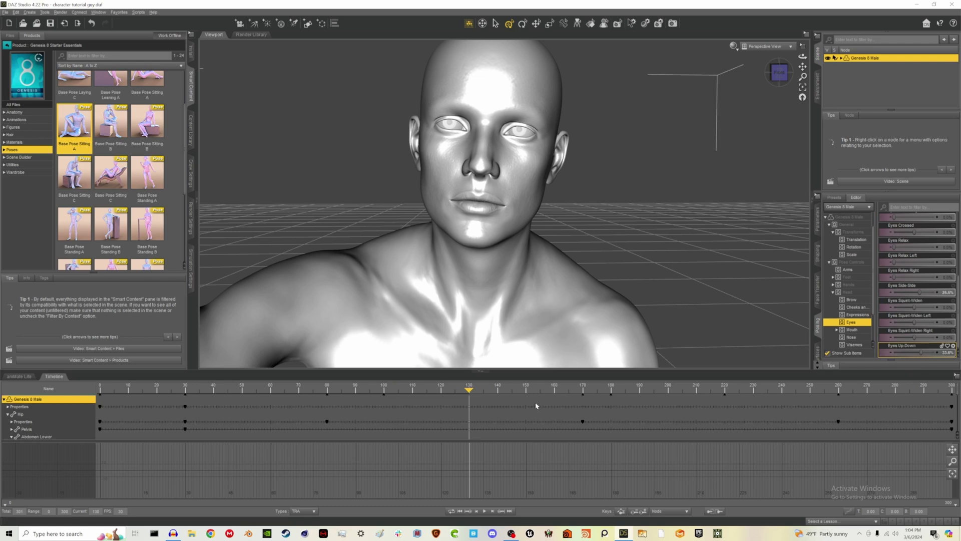
drag(468, 390, 535, 417)
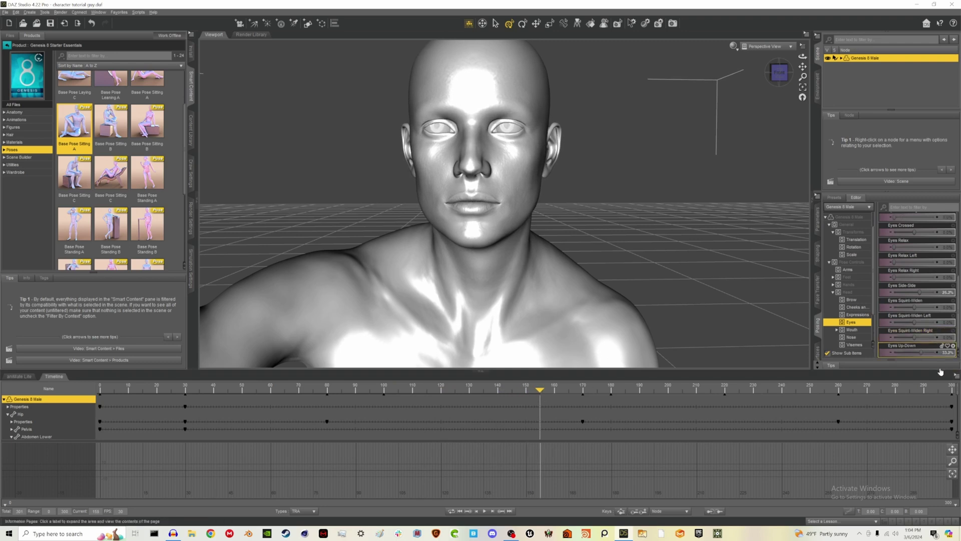
click(945, 294)
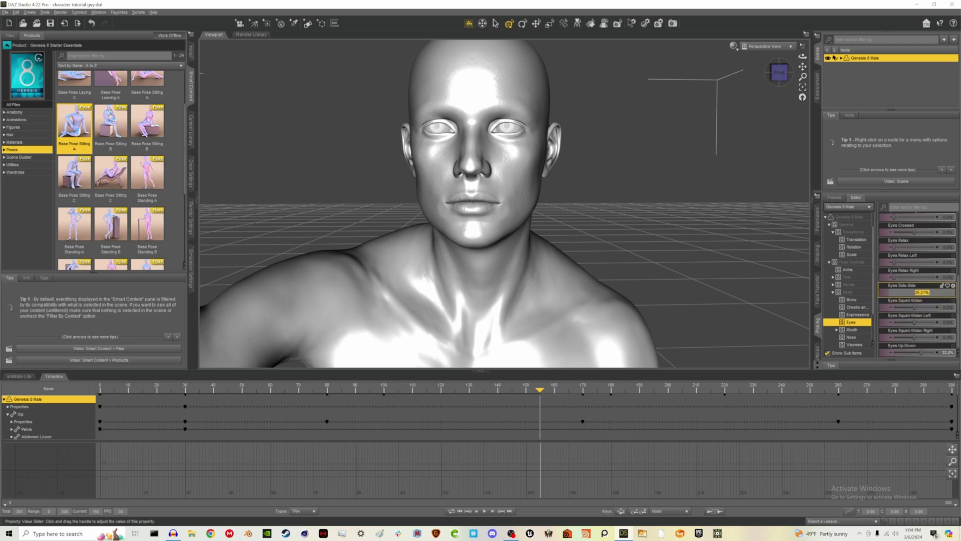
text(35)
key(Return)
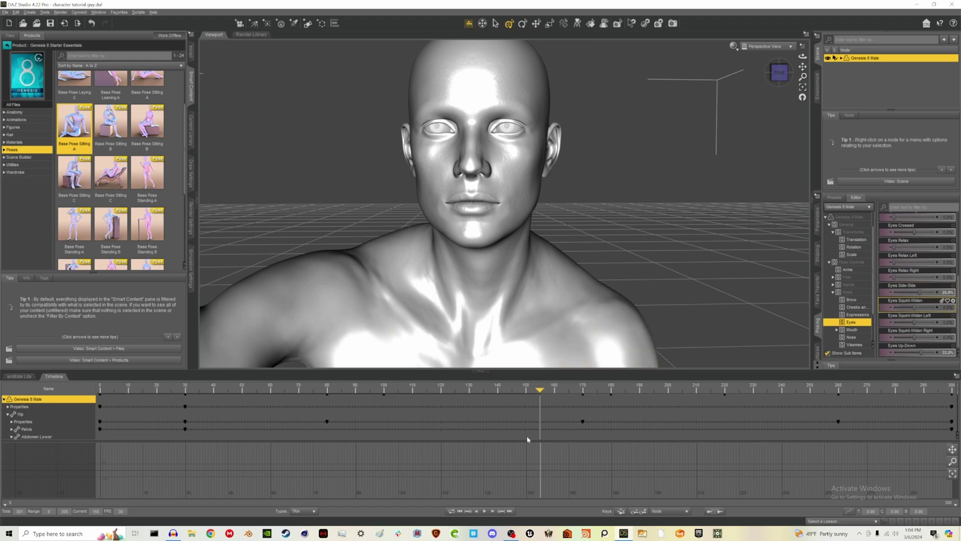
Key Eyes Side-Side at 32.1% at frame 156, then -4.2% a few frames later.
click(493, 512)
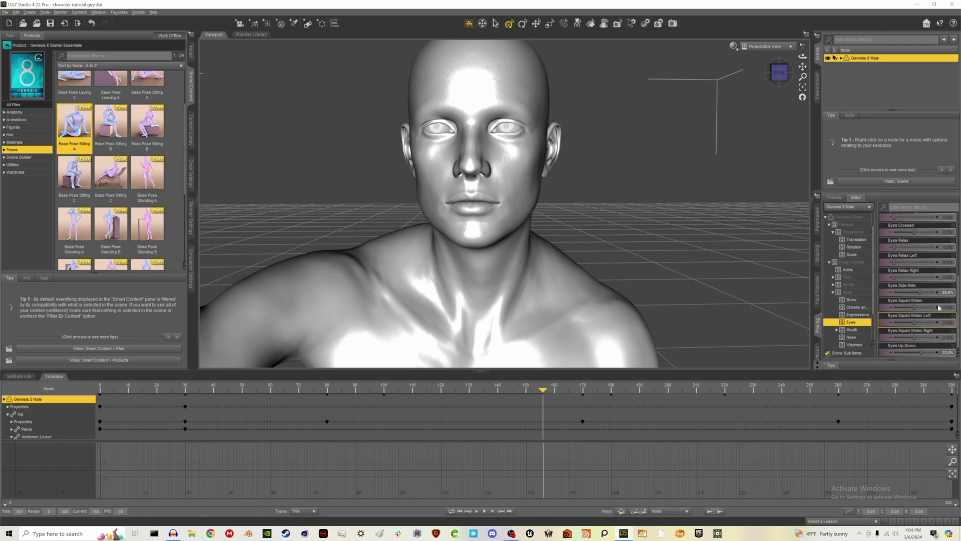
mouse_move(919, 292)
mouse_down()
mouse_move(904, 291)
mouse_move(913, 292)
mouse_up()
drag(542, 388, 573, 397)
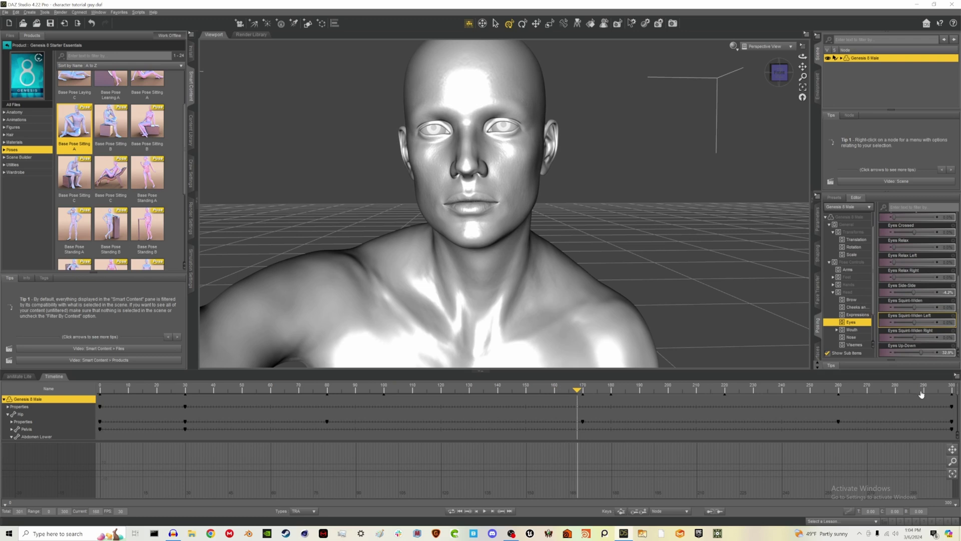
click(950, 294)
key(BackSpace)
key(Return)
Key Eyes Side-Side at 20% at frame 170 and play the animation back.
drag(577, 388, 583, 388)
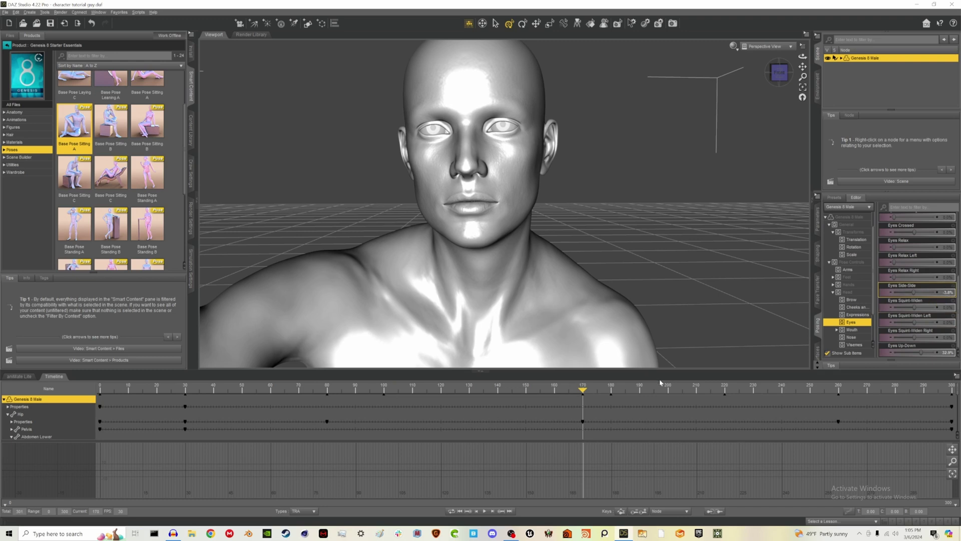
click(540, 423)
drag(555, 423, 578, 422)
click(921, 293)
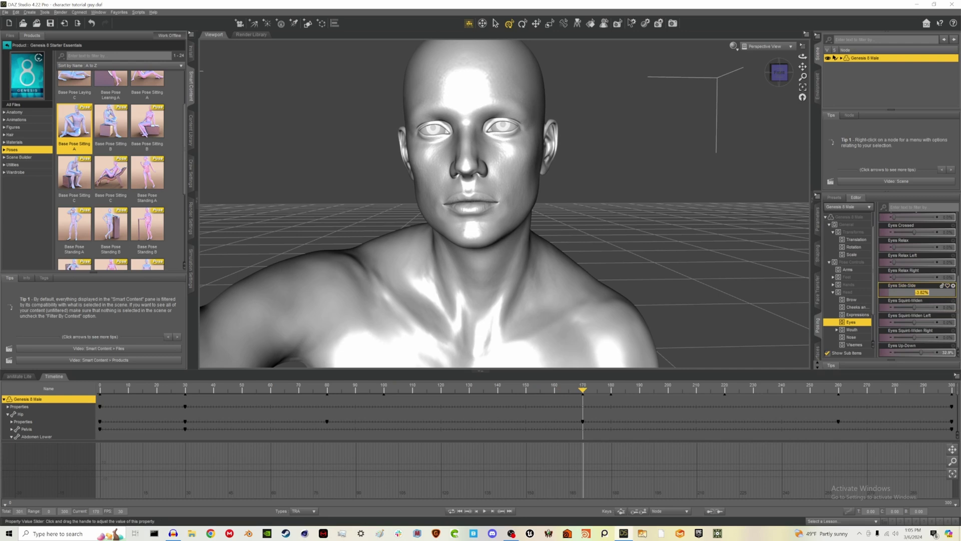
text(20)
key(Return)
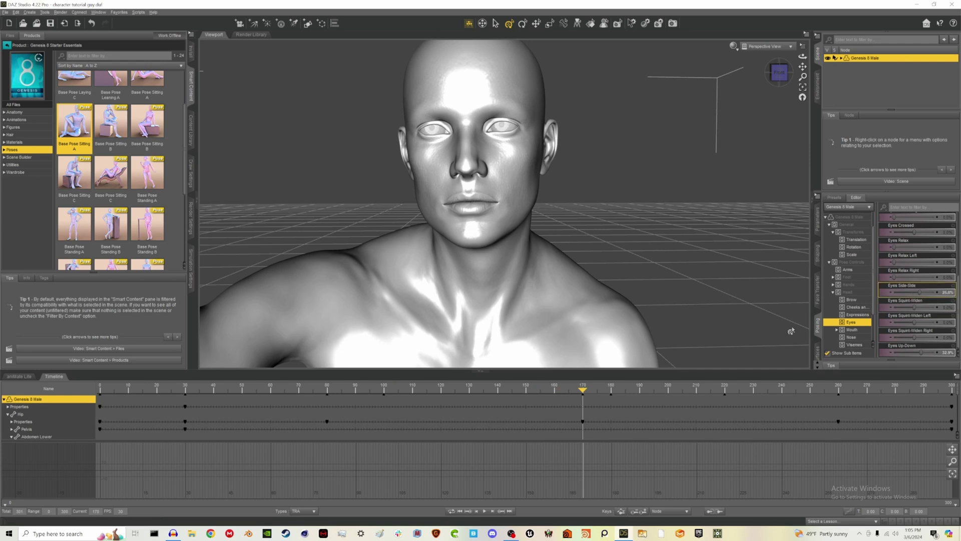
click(484, 511)
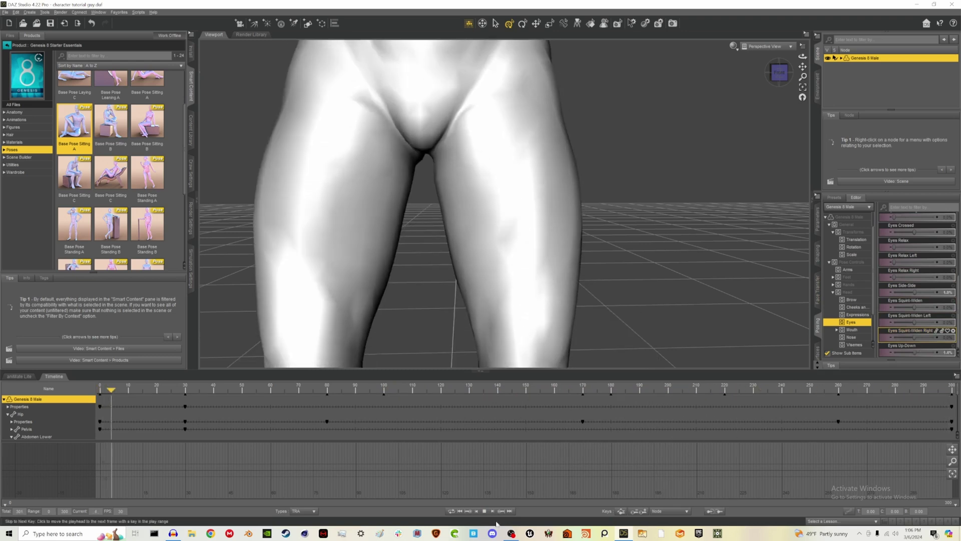
Zoom out to frame the whole seated figure, play from frame 0, and stop near frame 32.
scroll(477, 207, down, 5)
click(723, 187)
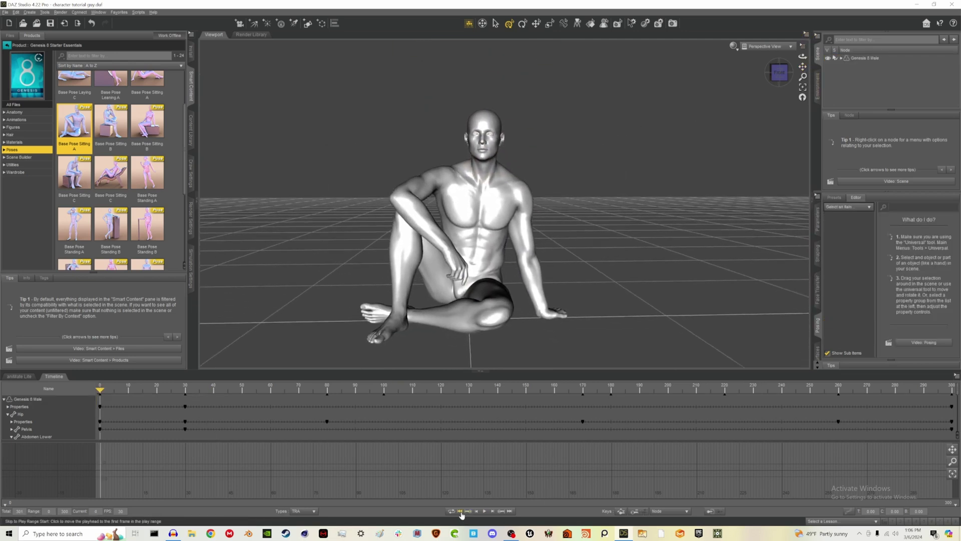
click(484, 511)
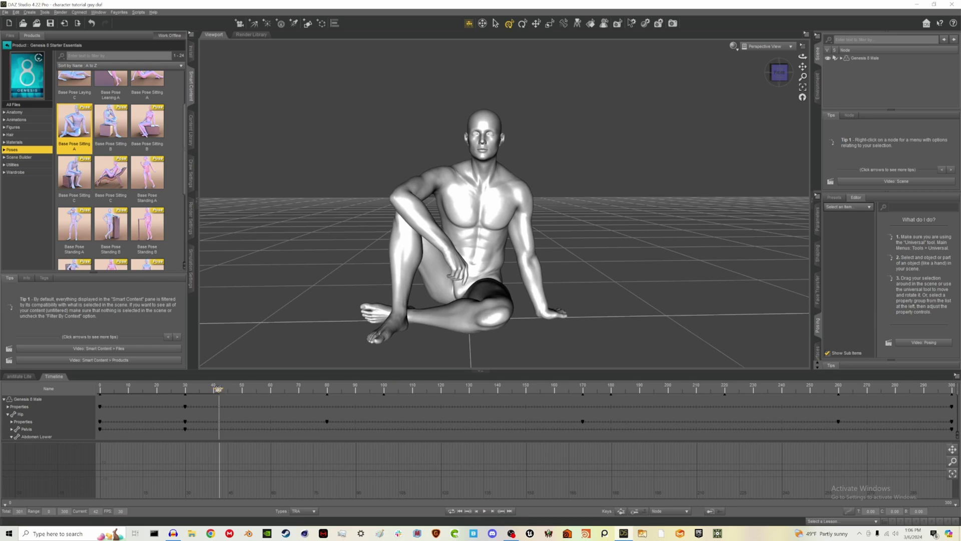
drag(197, 390, 181, 390)
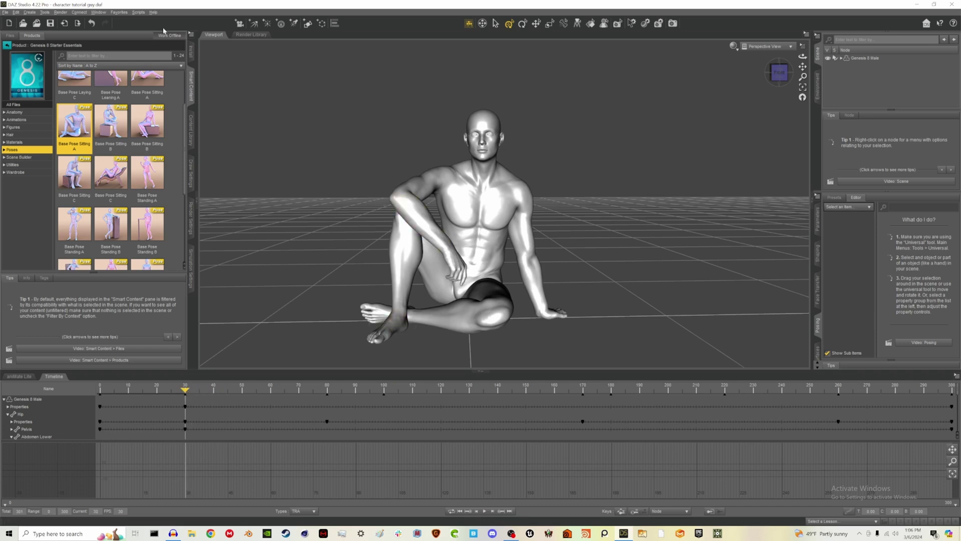
Open Edit > Sagan Alembic Exporter and drag its dialog lower on screen.
click(30, 12)
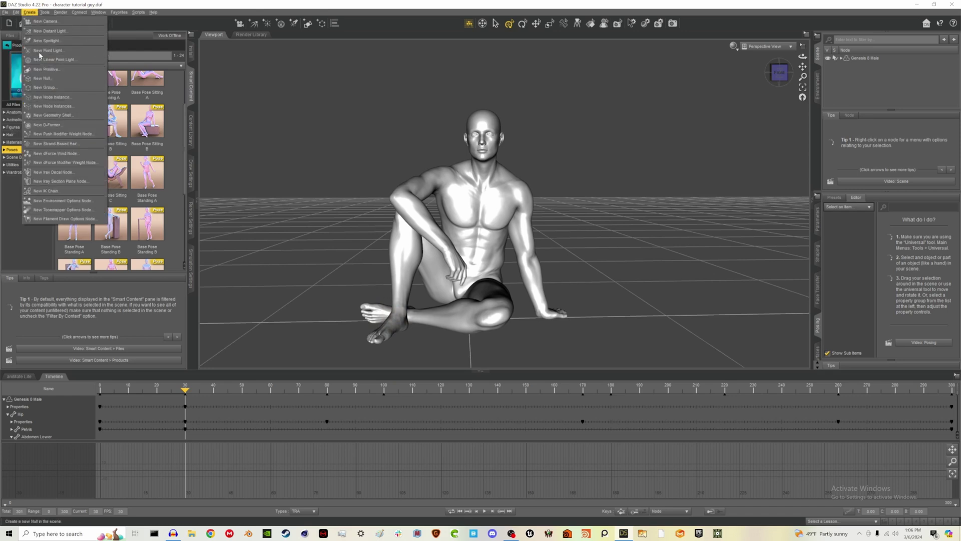
mouse_move(16, 12)
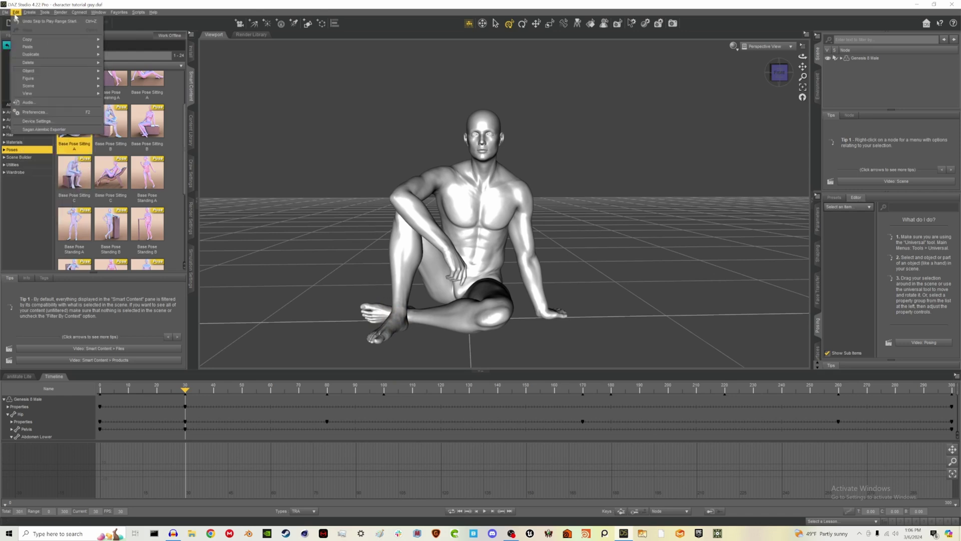
click(78, 130)
drag(378, 149, 369, 257)
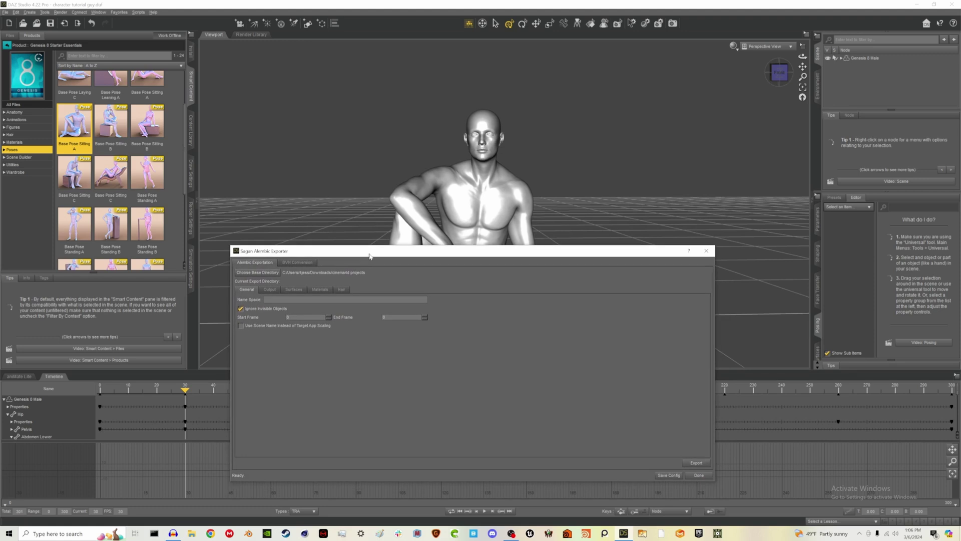
click(708, 251)
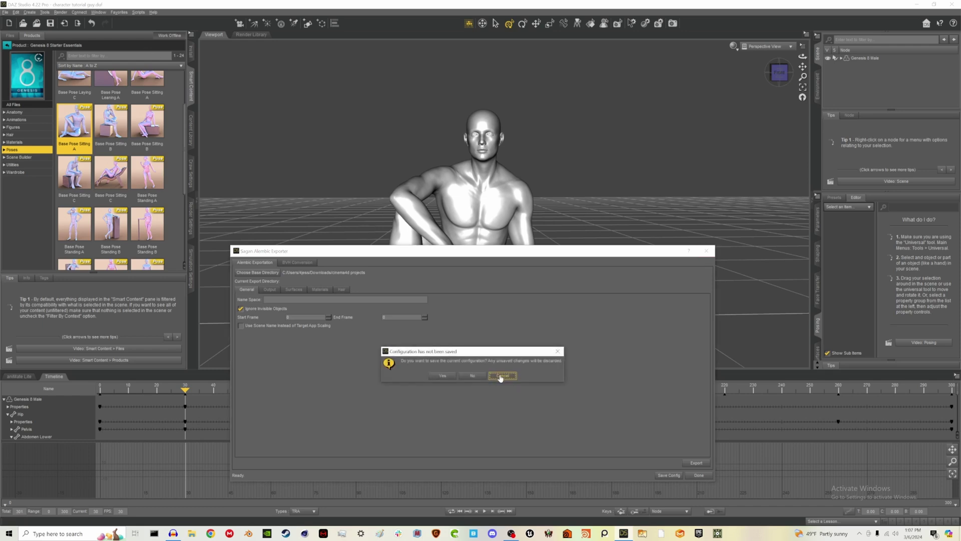
Answer No to saving the exporter configuration, then save the scene with File > Save.
click(472, 376)
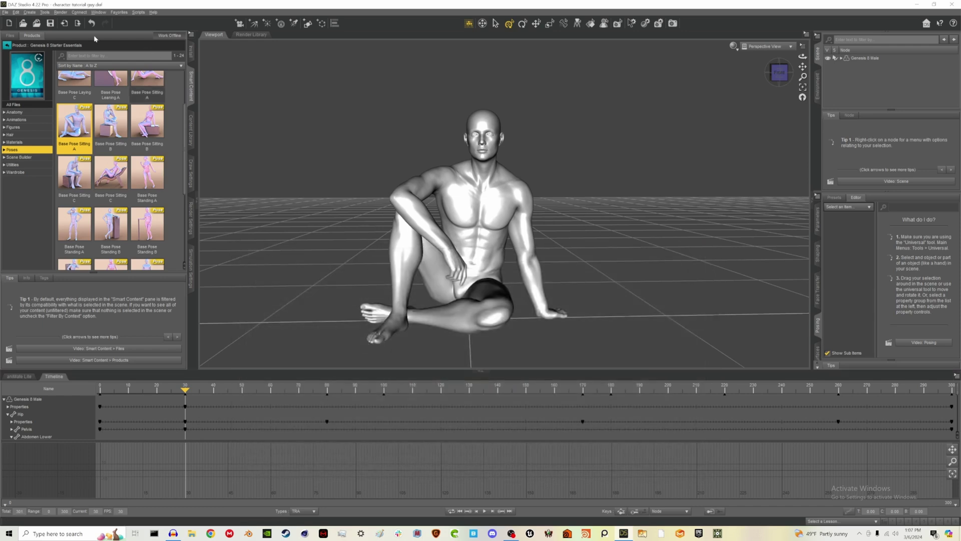
click(6, 14)
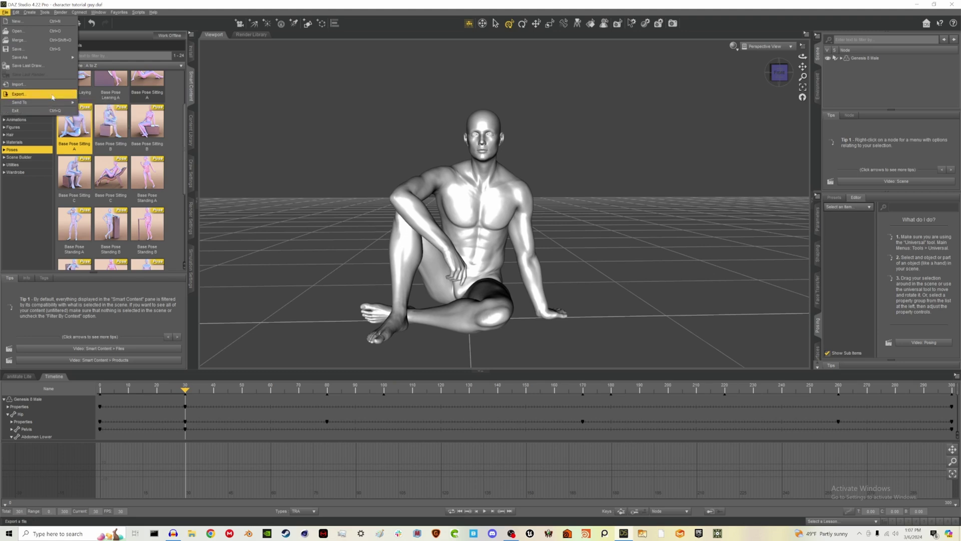
click(182, 24)
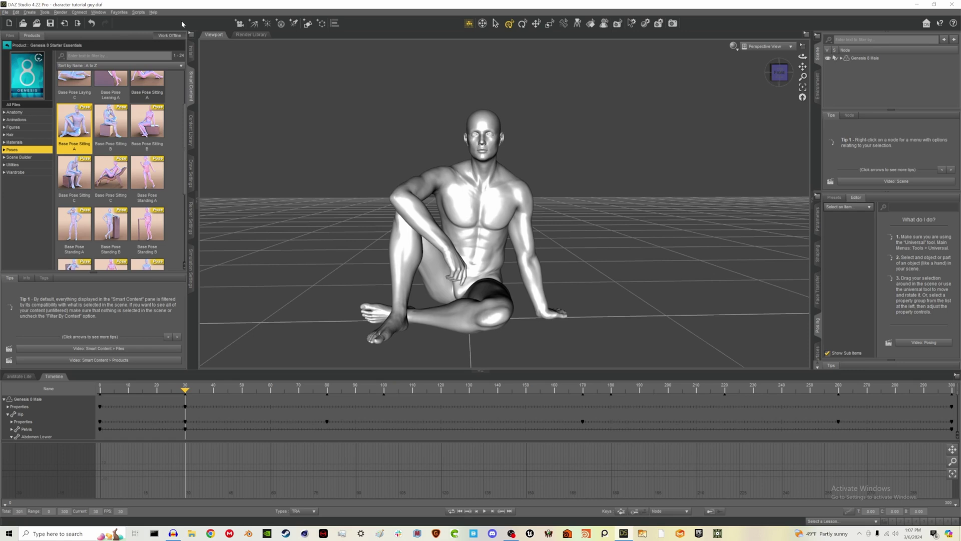
click(6, 12)
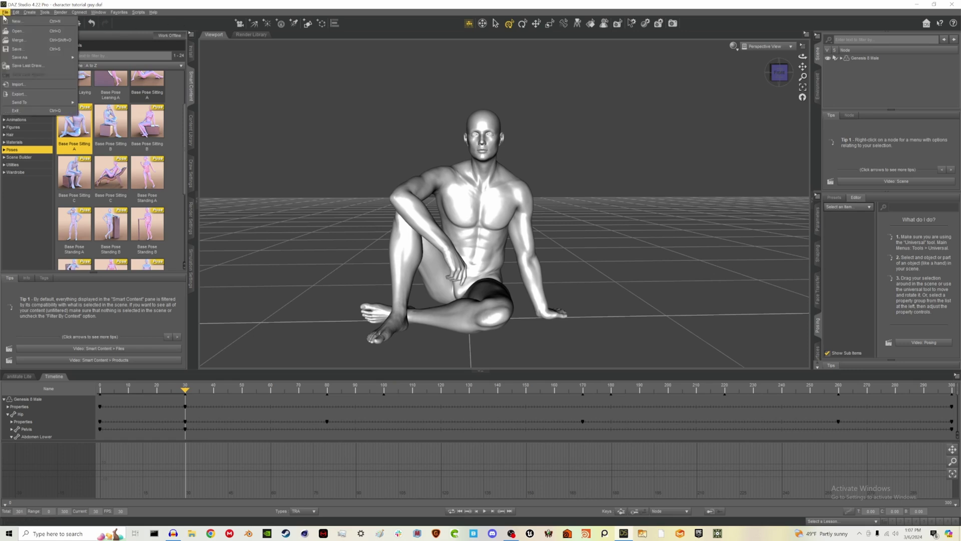
click(23, 51)
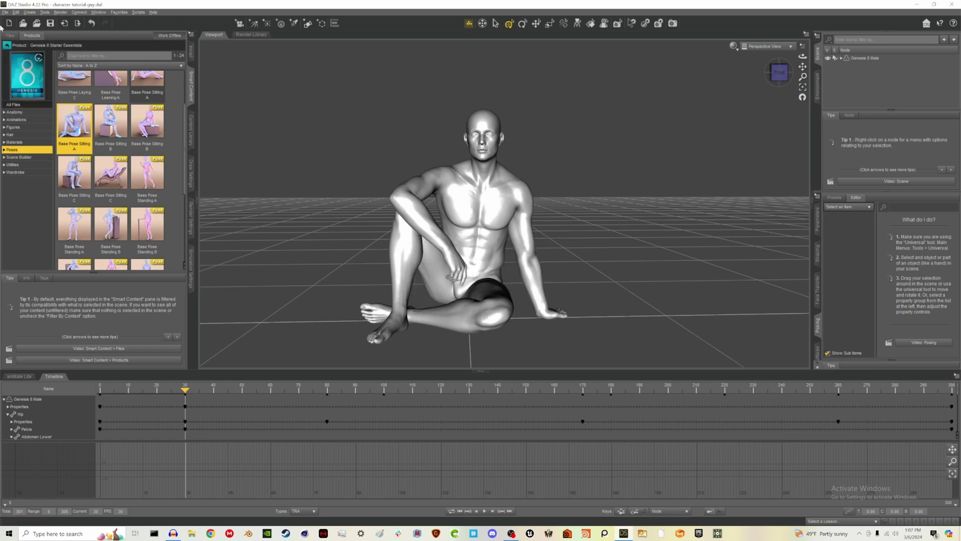
click(16, 13)
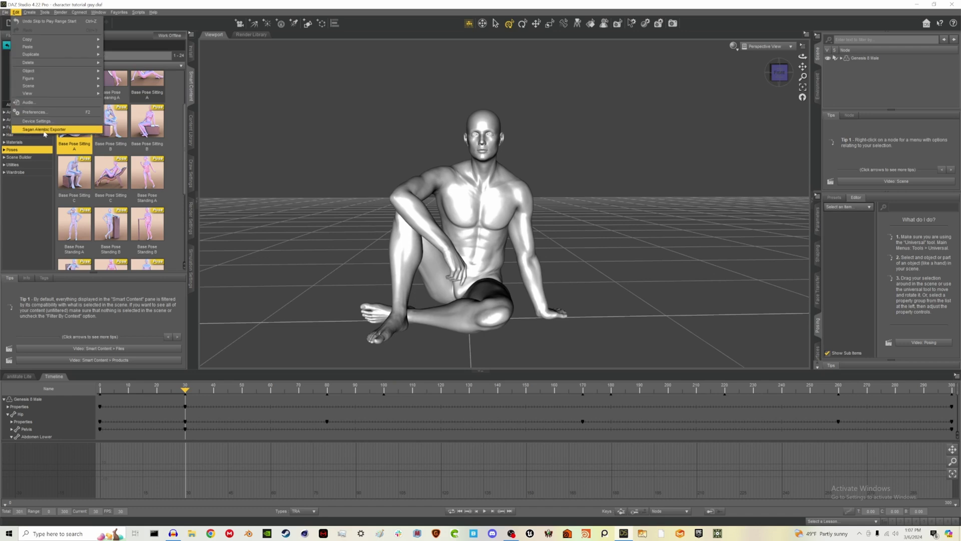
In the Sagan Alembic Exporter, confirm End Frame 300 and switch Blender/Houdini SubD off, Marvelous Designer and Maya/UE/C4D on.
click(45, 130)
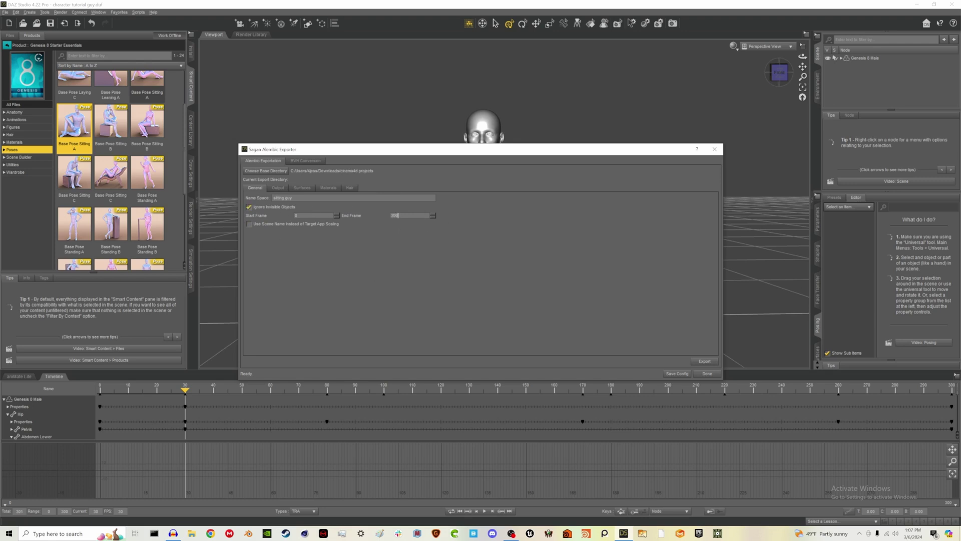
click(406, 217)
click(277, 187)
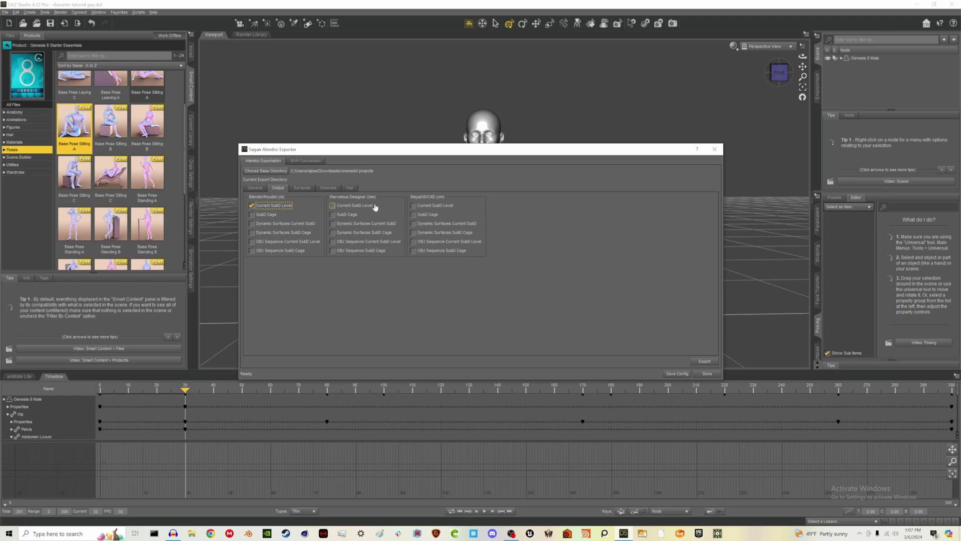
key(space)
click(355, 206)
click(447, 207)
click(451, 207)
click(451, 206)
Enable Write Texture Maps under Materials, then export the animation from the General tab.
click(302, 190)
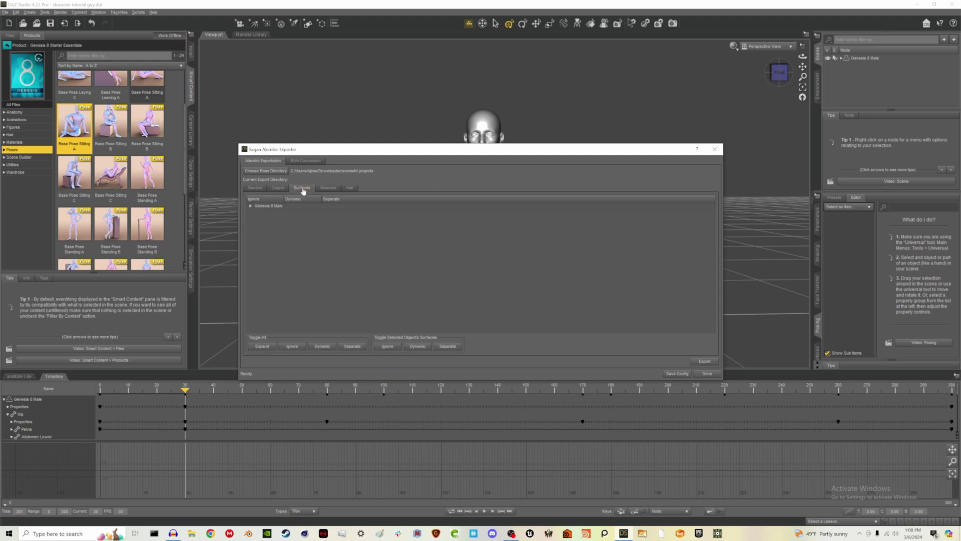
click(326, 189)
click(270, 198)
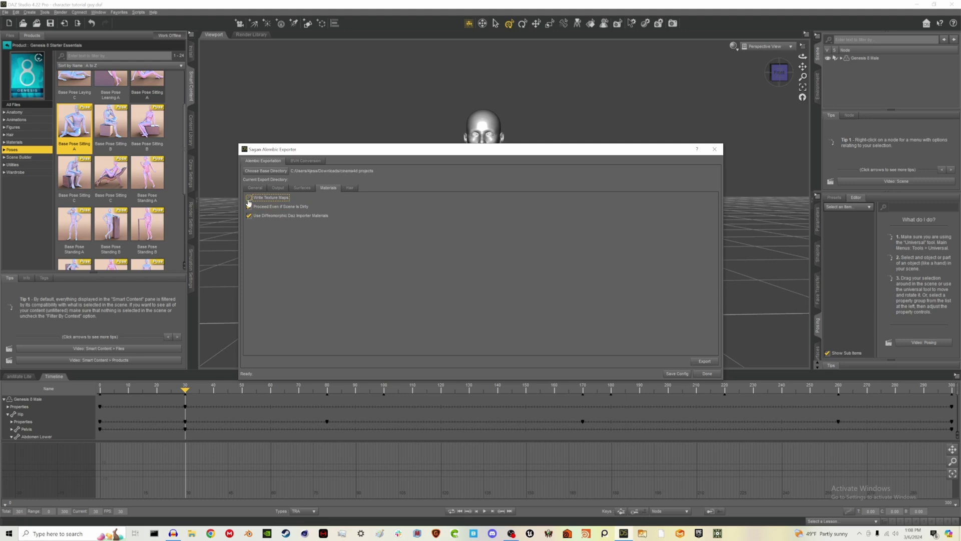
click(262, 189)
click(264, 190)
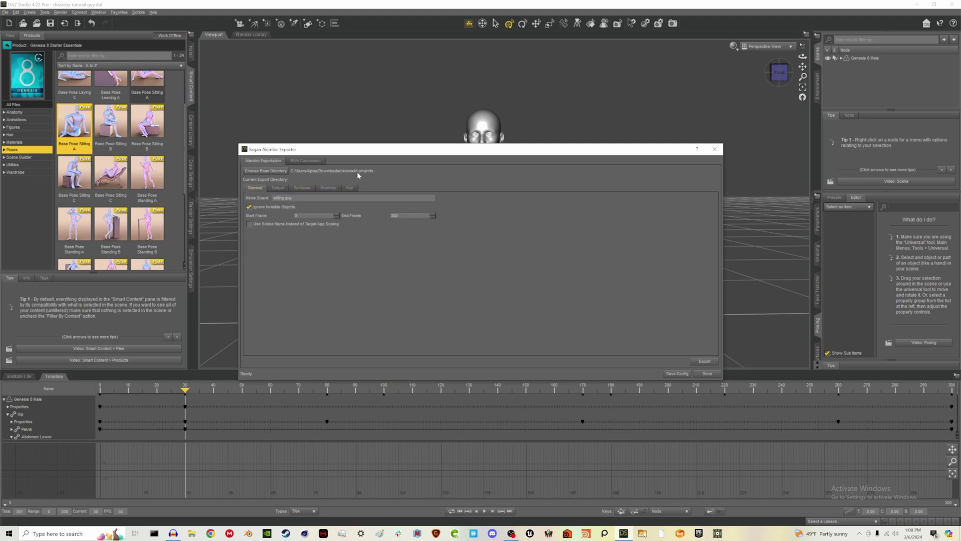
click(704, 362)
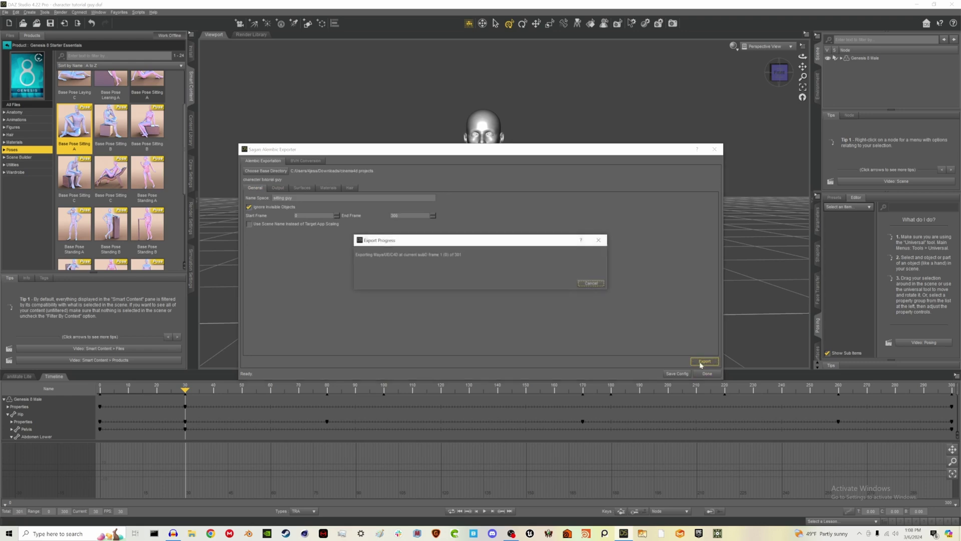